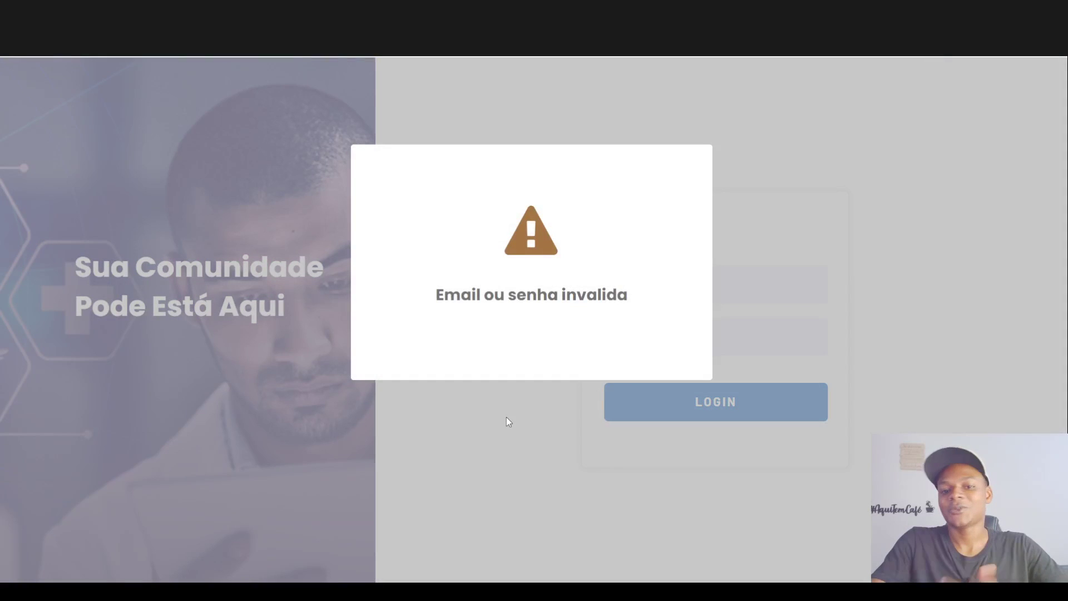
- Test the login form with only the e-mail address filled in, then dismiss the error popup
click(639, 283)
key(ctrl+v)
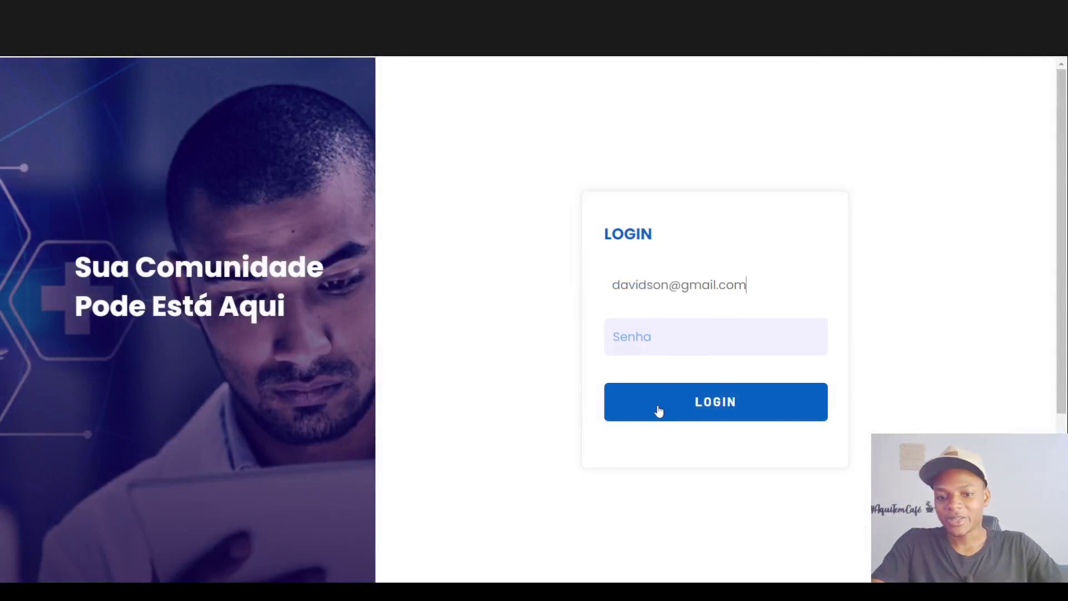
click(654, 414)
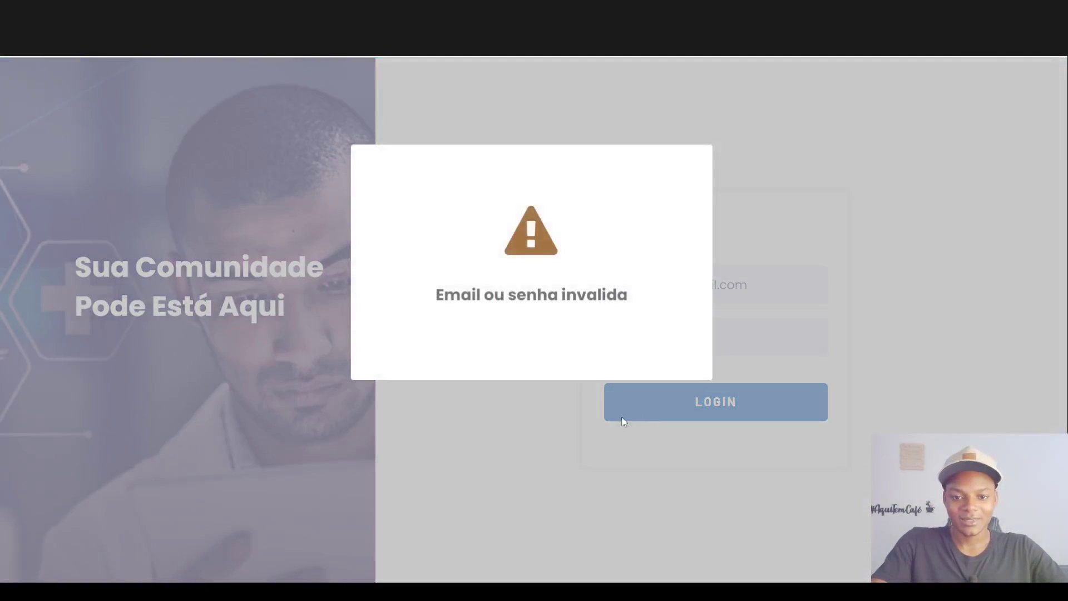
click(532, 434)
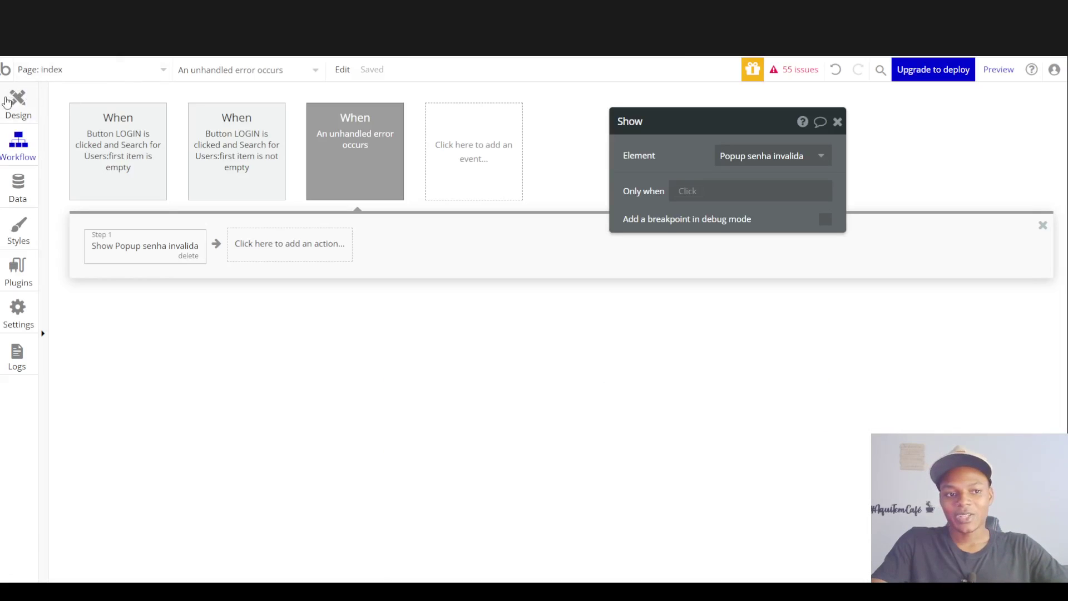
- Create a custom state named message on the Popup senha invalida element
click(16, 103)
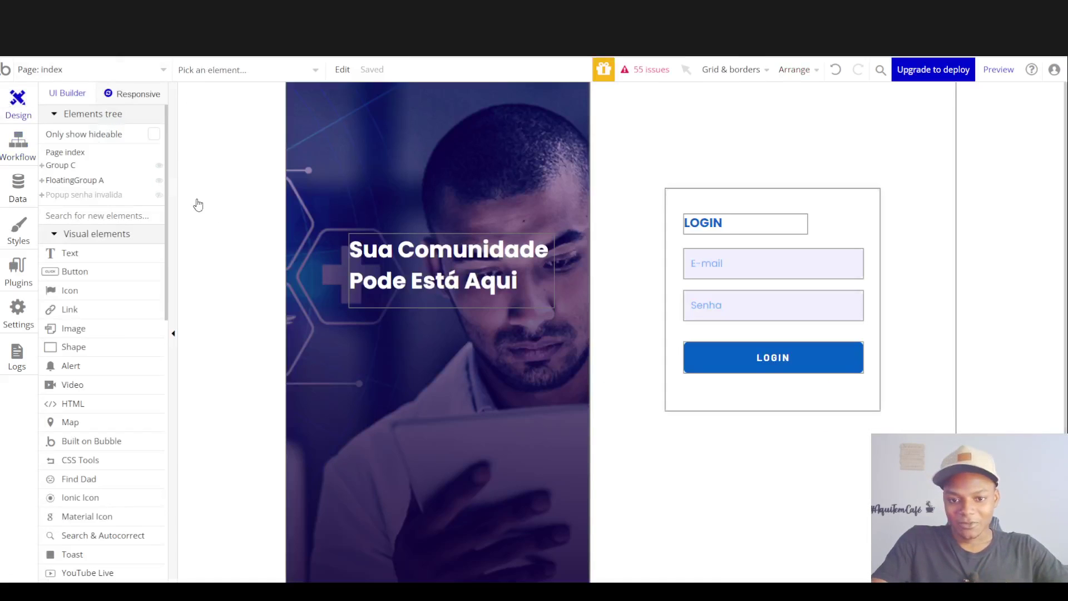
click(91, 194)
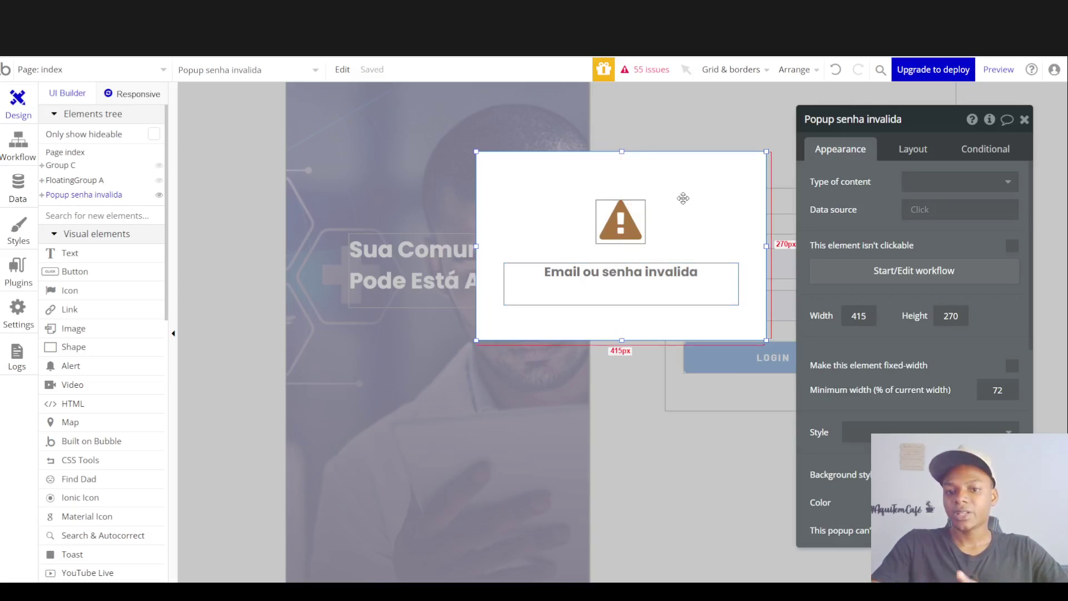
click(990, 121)
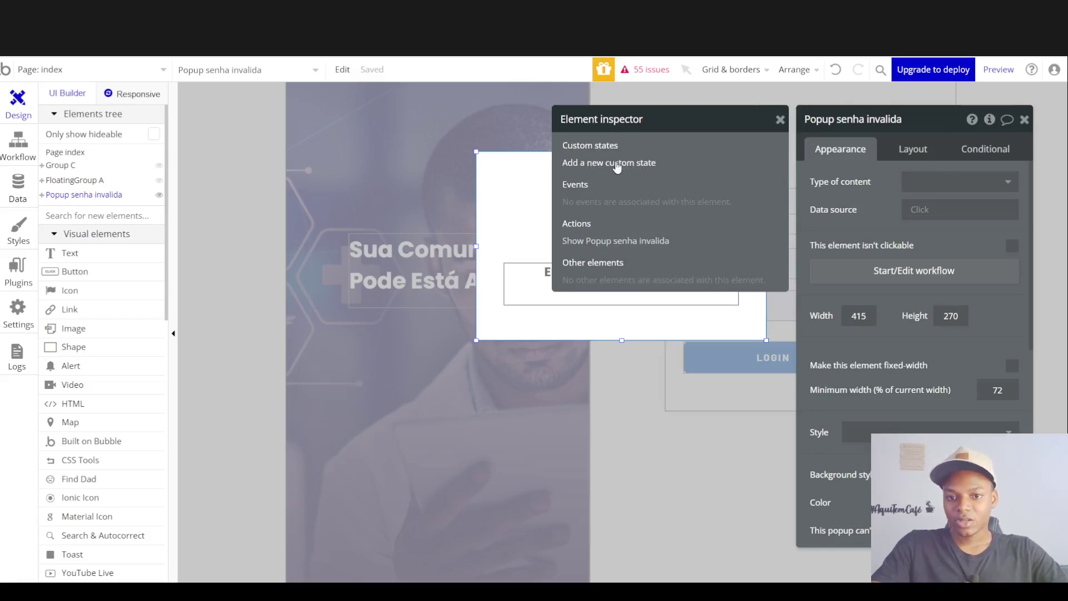
click(611, 164)
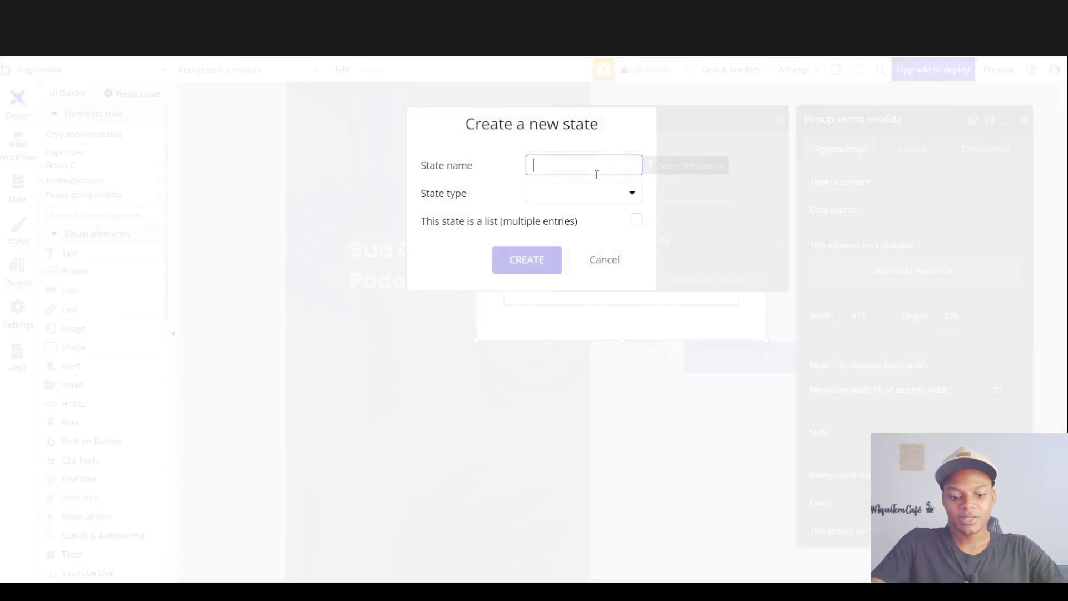
text(me)
text(saage)
key(BackSpace)
key(BackSpace)
key(BackSpace)
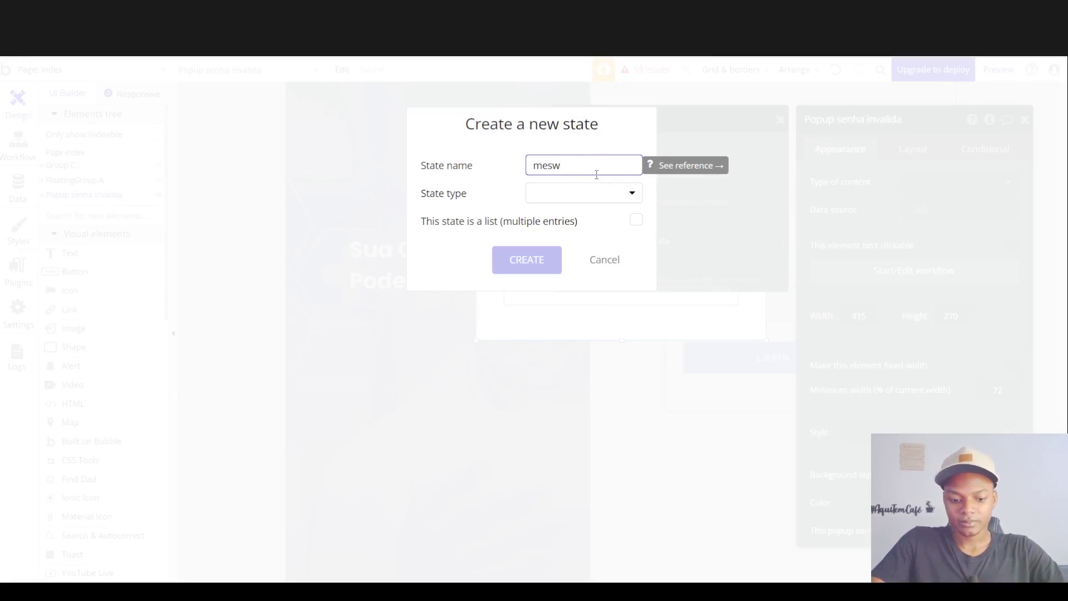
text(age)
click(583, 193)
click(543, 216)
click(527, 259)
- Replace the popup's "Email ou senha invalida" text with the dynamic value Popup senha invalida's message
drag(623, 252, 683, 241)
click(547, 282)
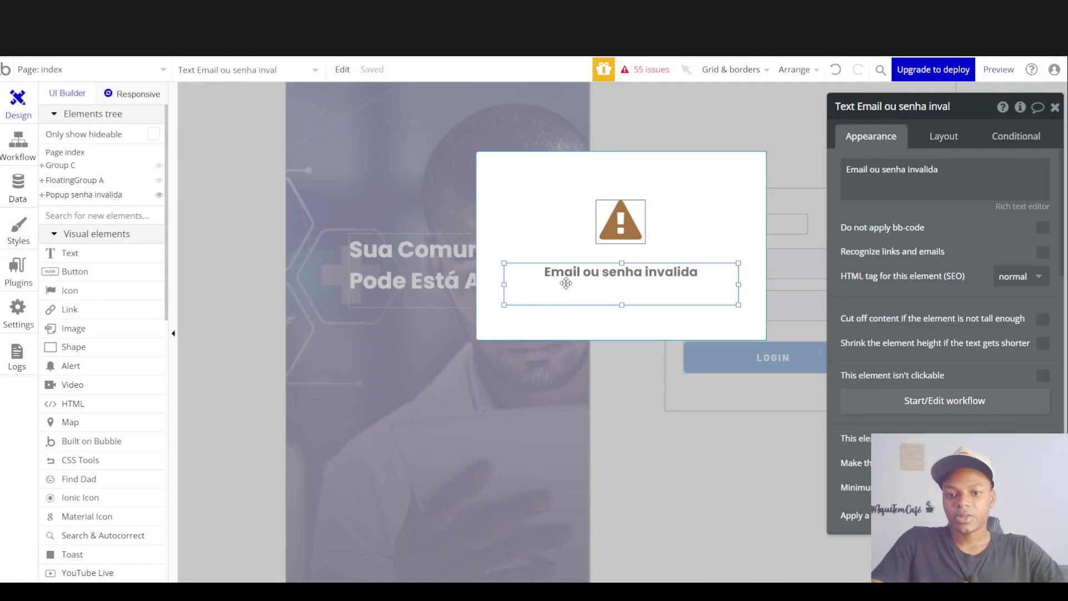
triple_click(863, 208)
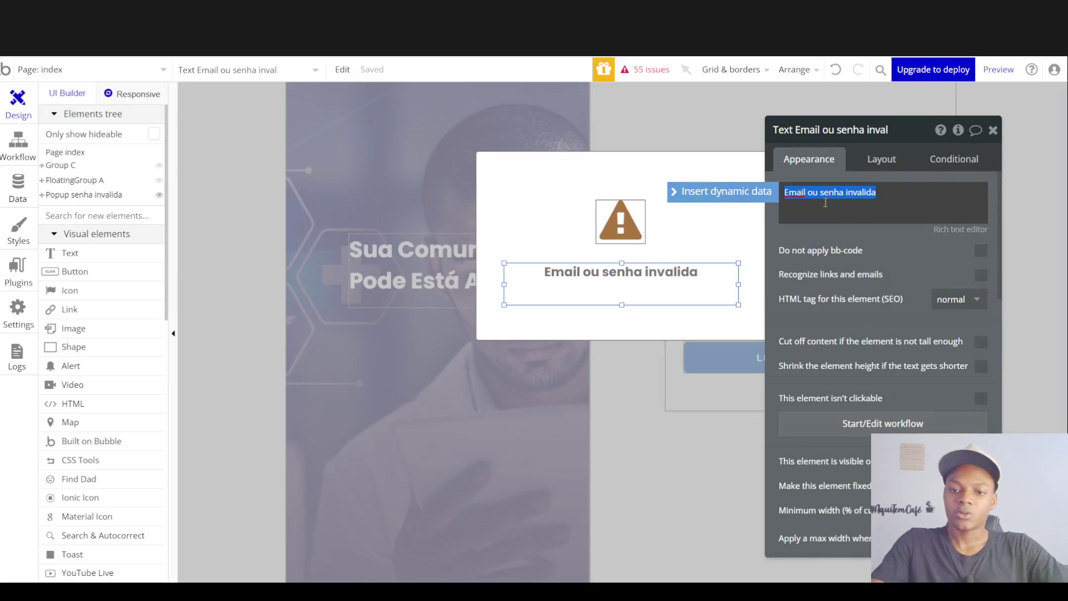
click(759, 196)
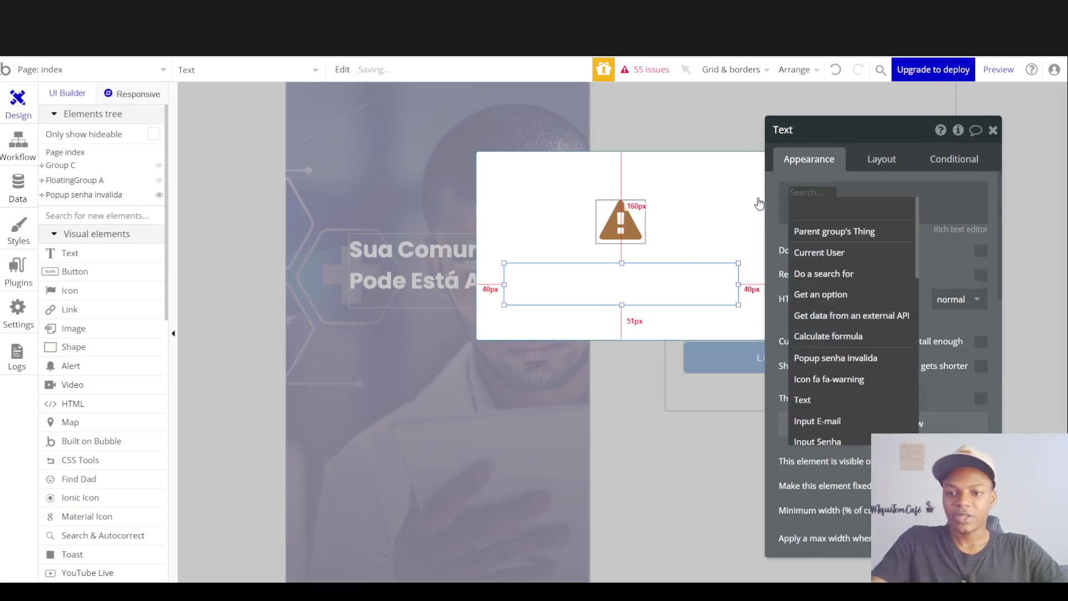
text(pop)
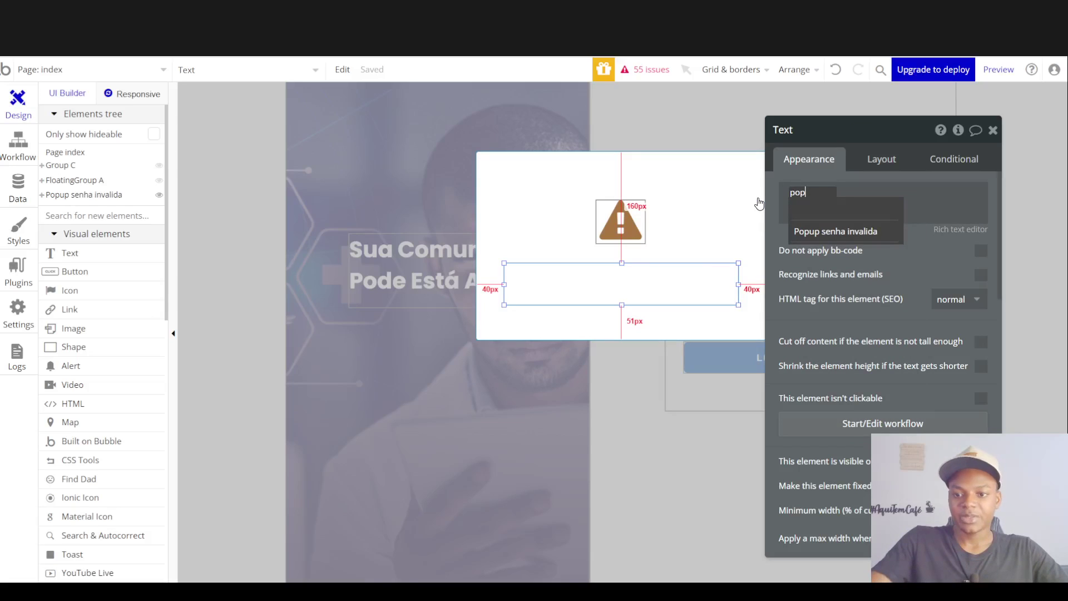
click(889, 234)
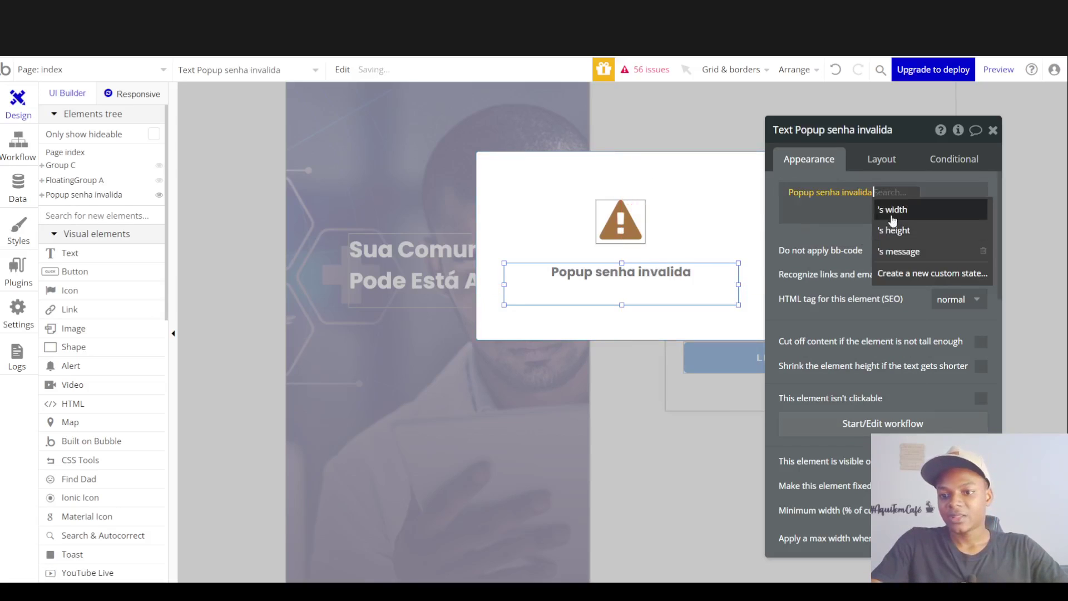
click(929, 252)
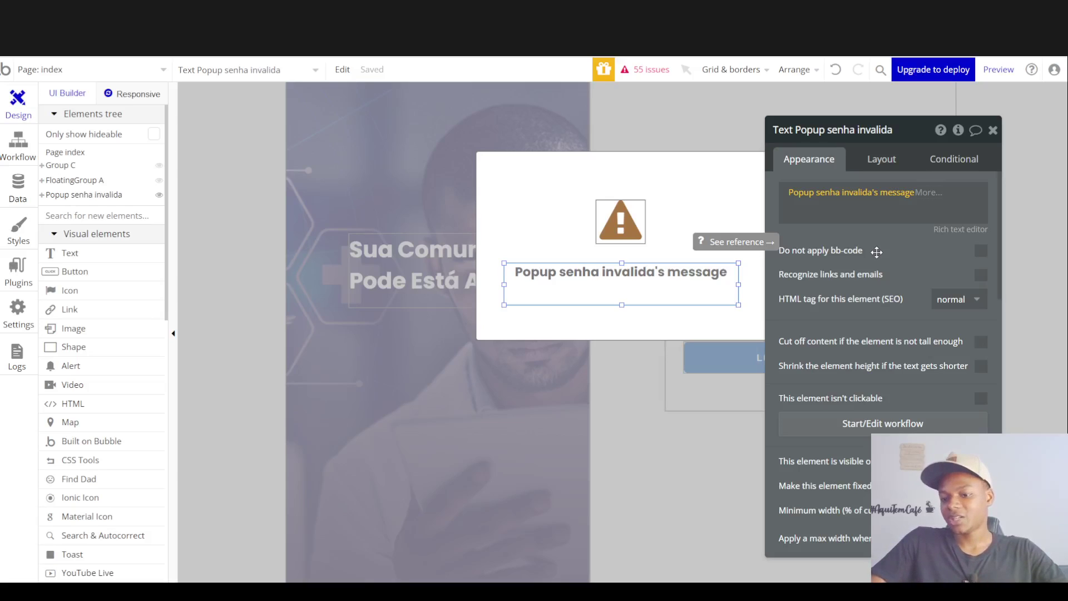
- Add a Set state action after the Show action in the "An unhandled error occurs" workflow
click(10, 159)
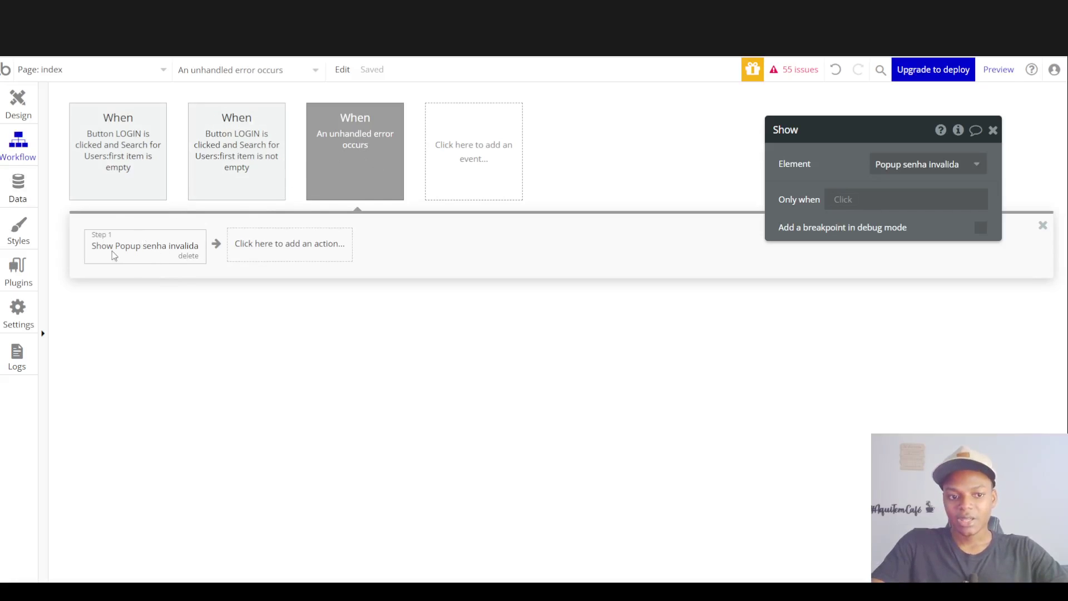
click(270, 251)
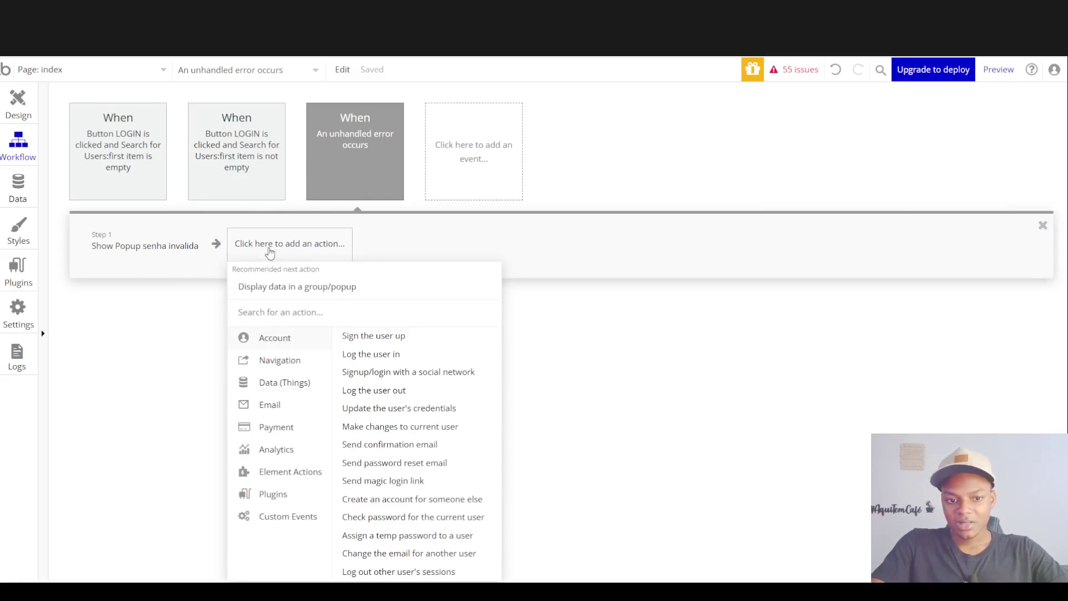
mouse_move(162, 248)
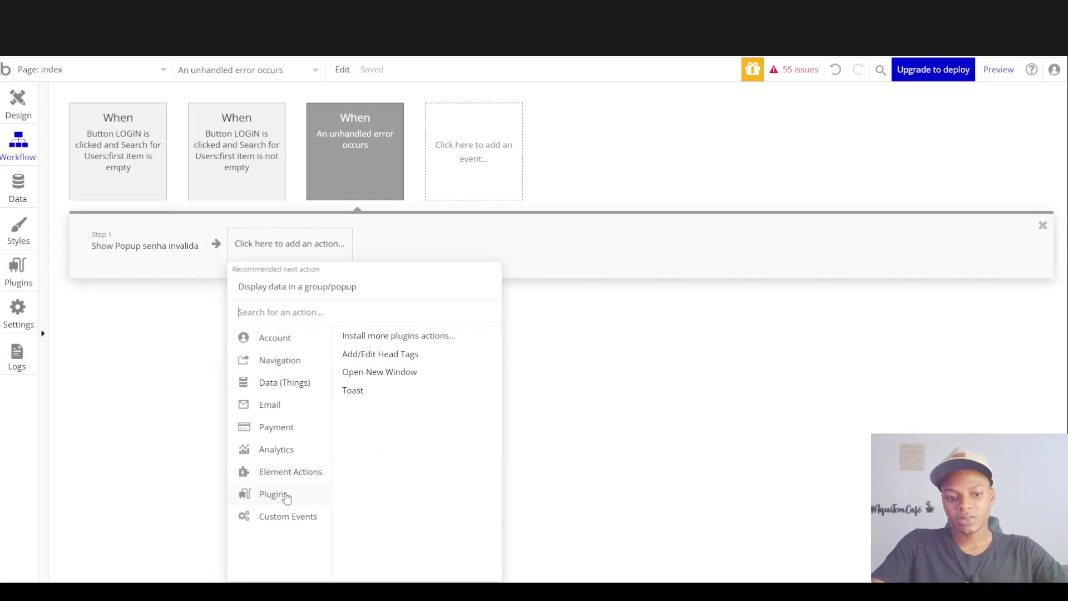
mouse_move(278, 476)
click(436, 380)
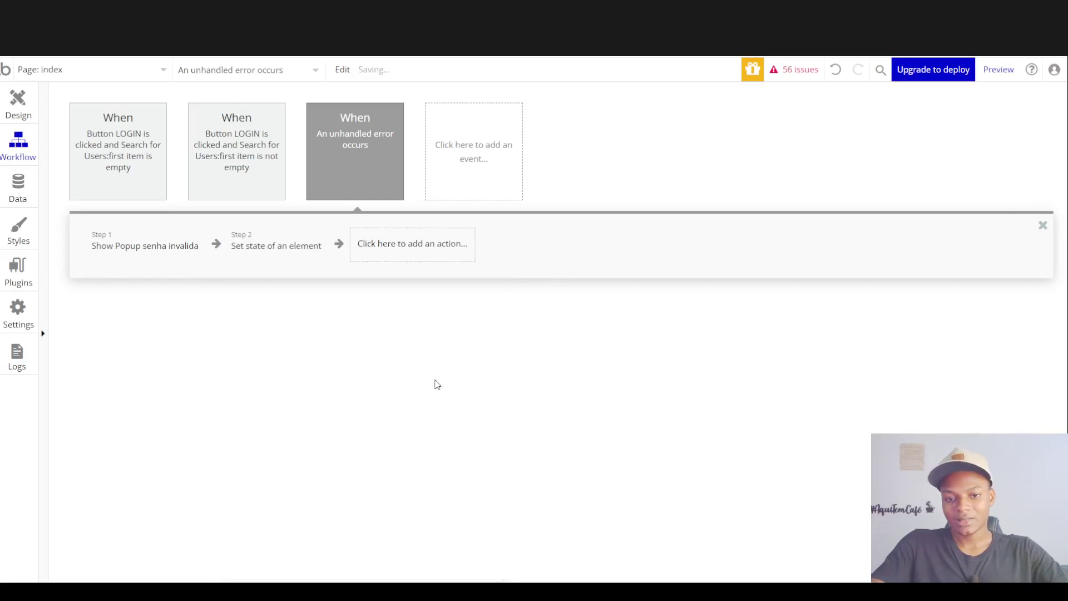
- Configure the Set state action to set Popup senha invalida's message state to Current Workflow Error's message
click(656, 187)
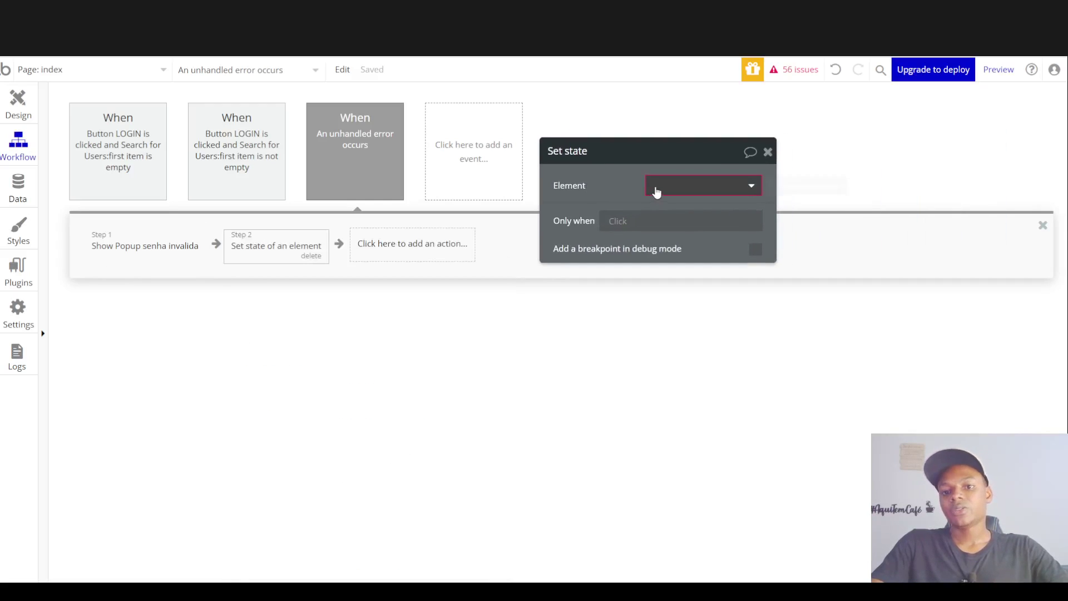
click(703, 229)
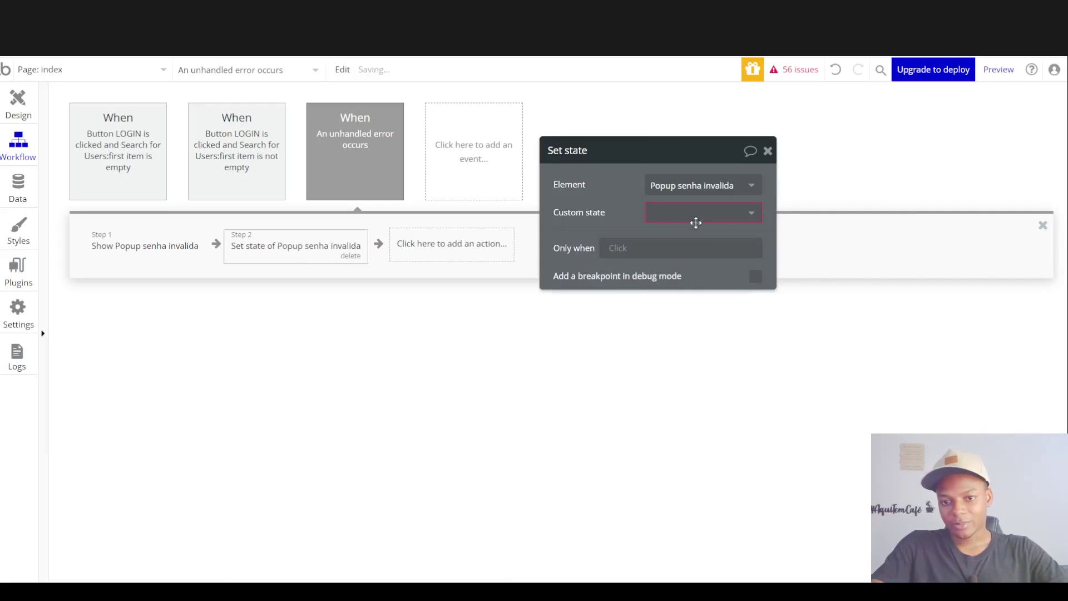
click(683, 217)
click(675, 236)
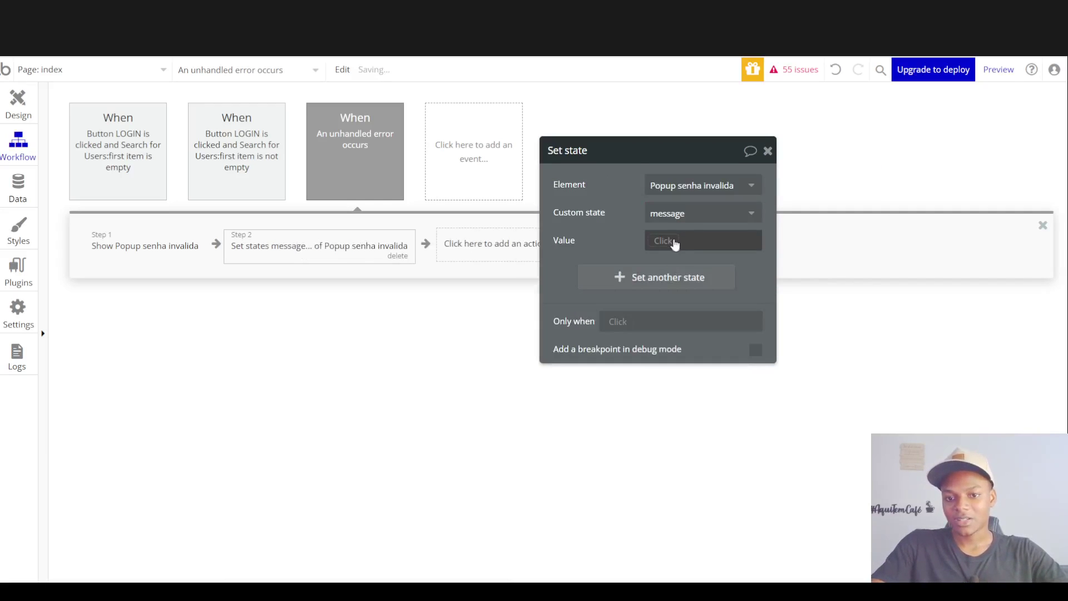
click(671, 240)
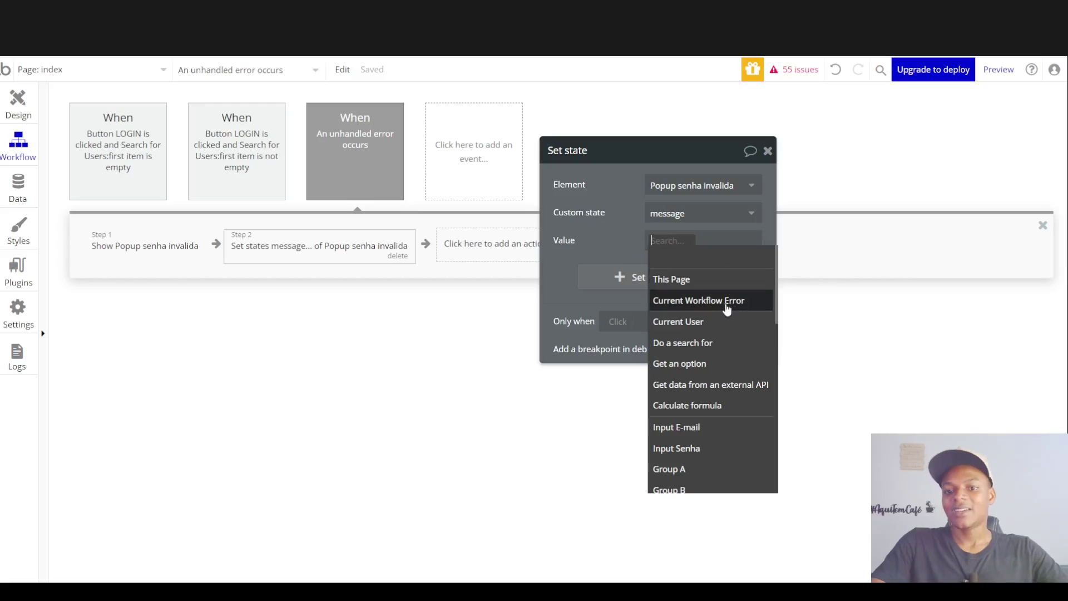
click(696, 303)
click(674, 290)
- Reorder the unhandled error workflow so the Set state action runs before Show Popup senha invalida
drag(600, 228, 686, 342)
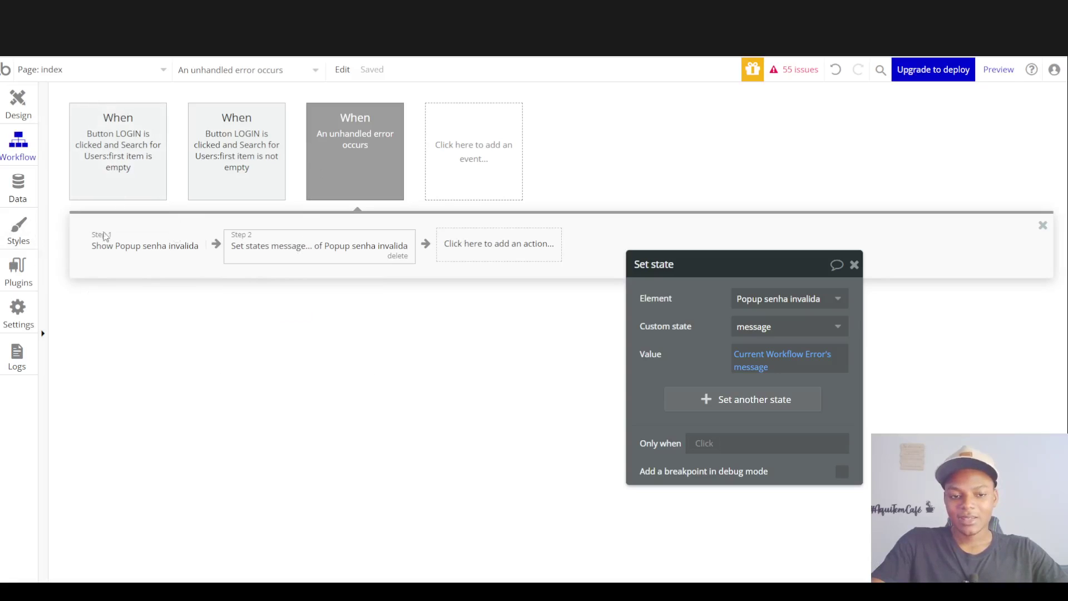
mouse_move(199, 115)
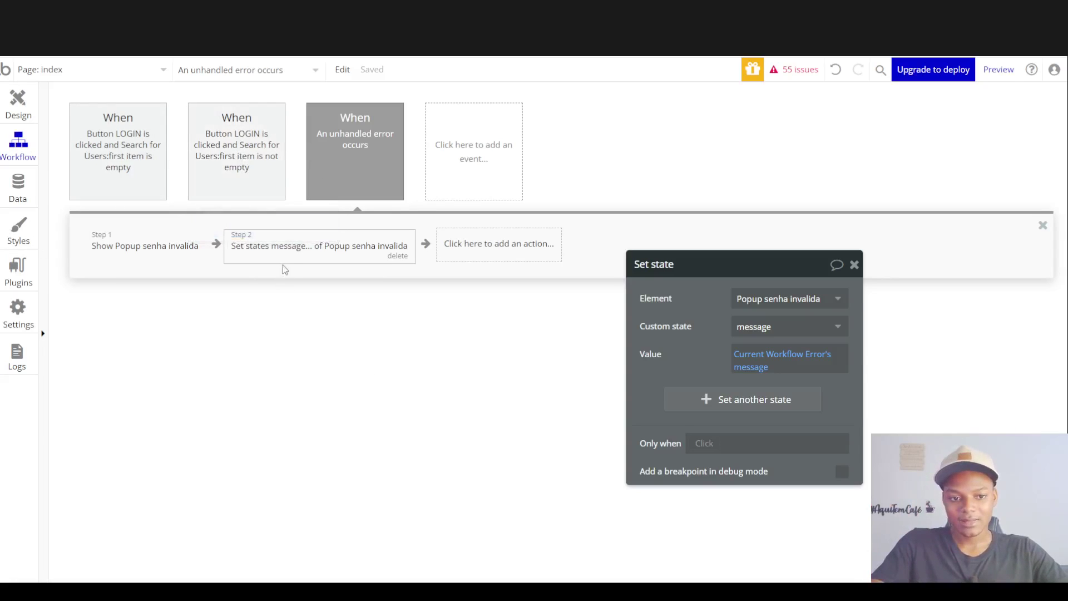
drag(299, 253, 167, 250)
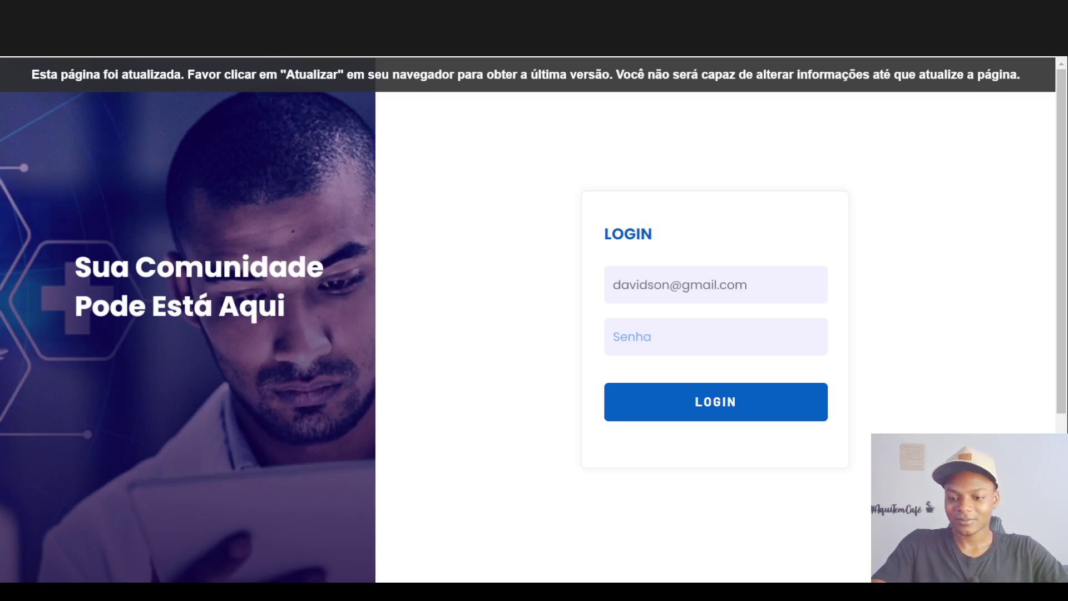
- Reload the login page preview, submit the form with both fields empty, and dismiss the popup
key(F5)
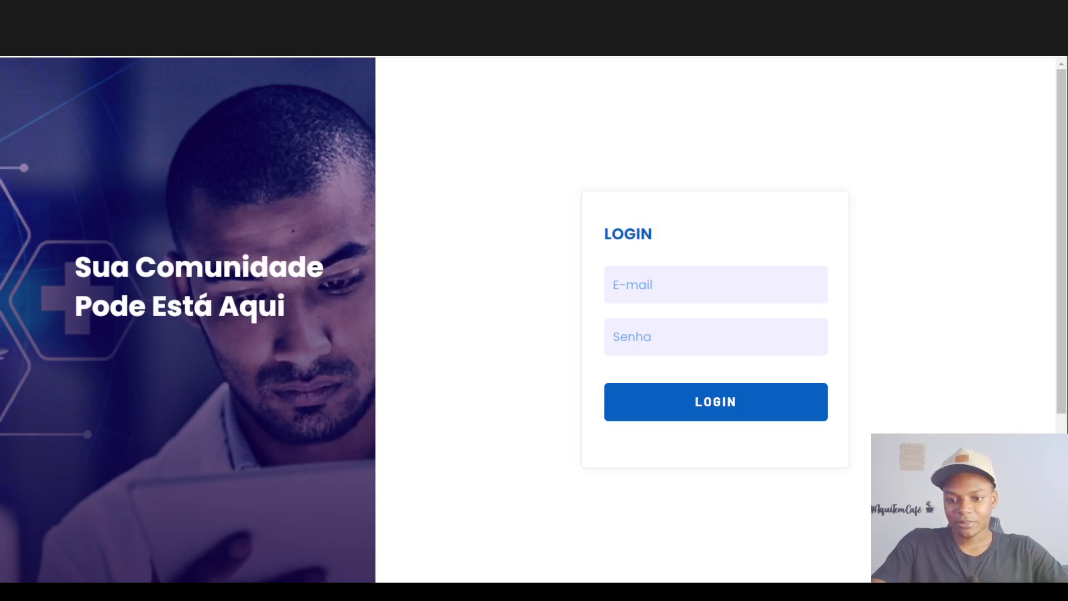
click(670, 420)
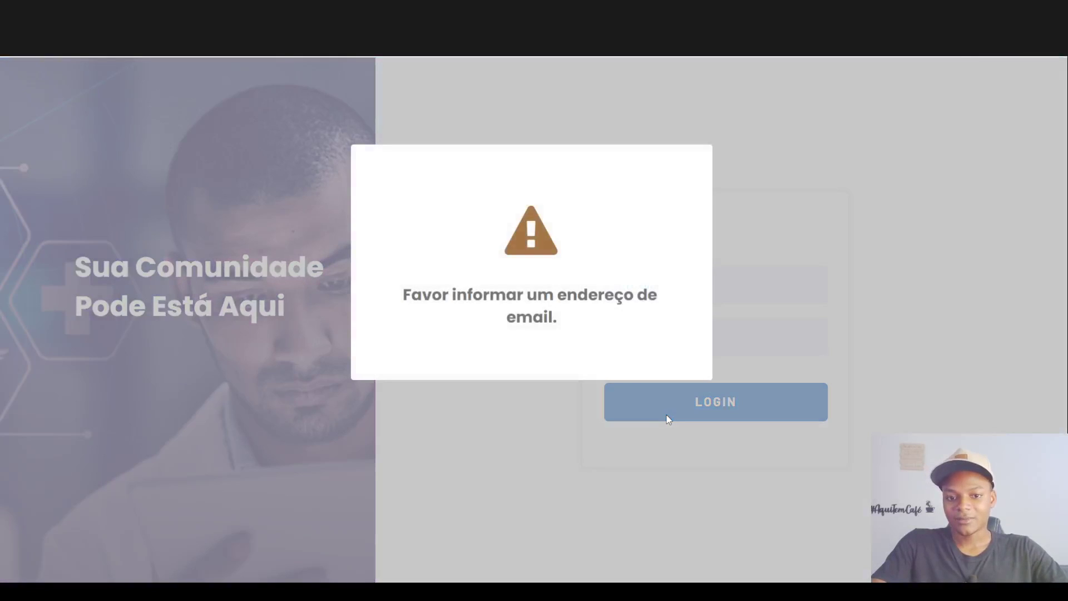
click(777, 317)
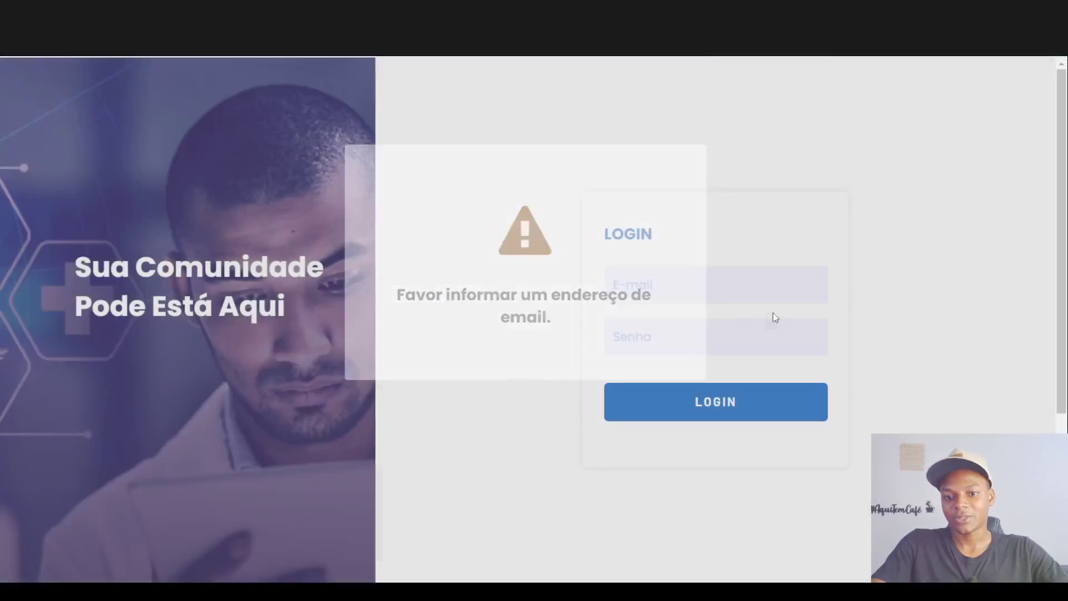
- Enter the e-mail address in the login form, submit it without a password, and dismiss the popup
click(666, 285)
key(ctrl+v)
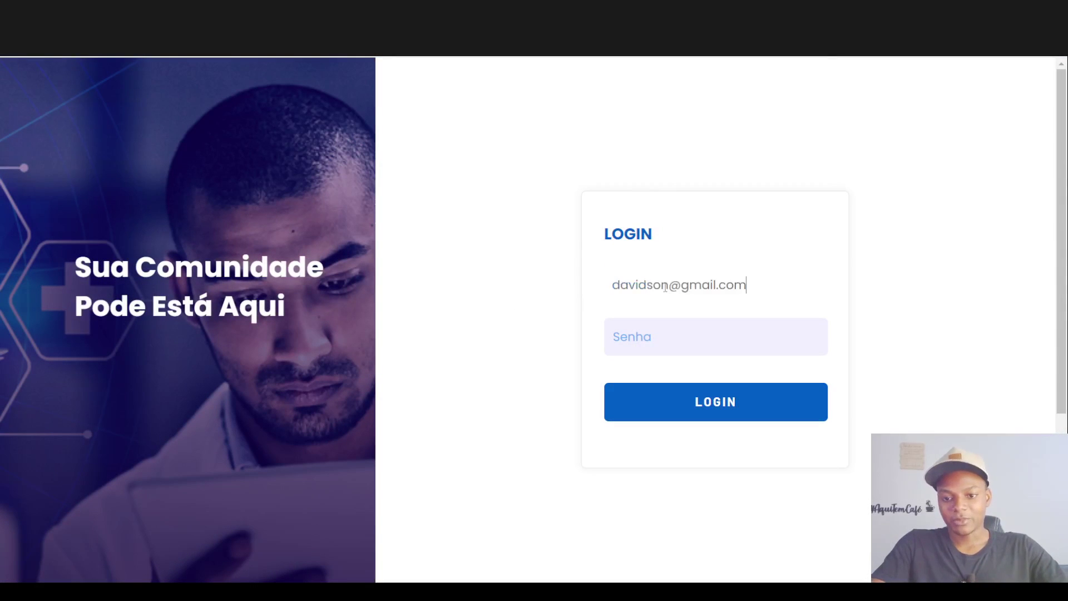
click(684, 398)
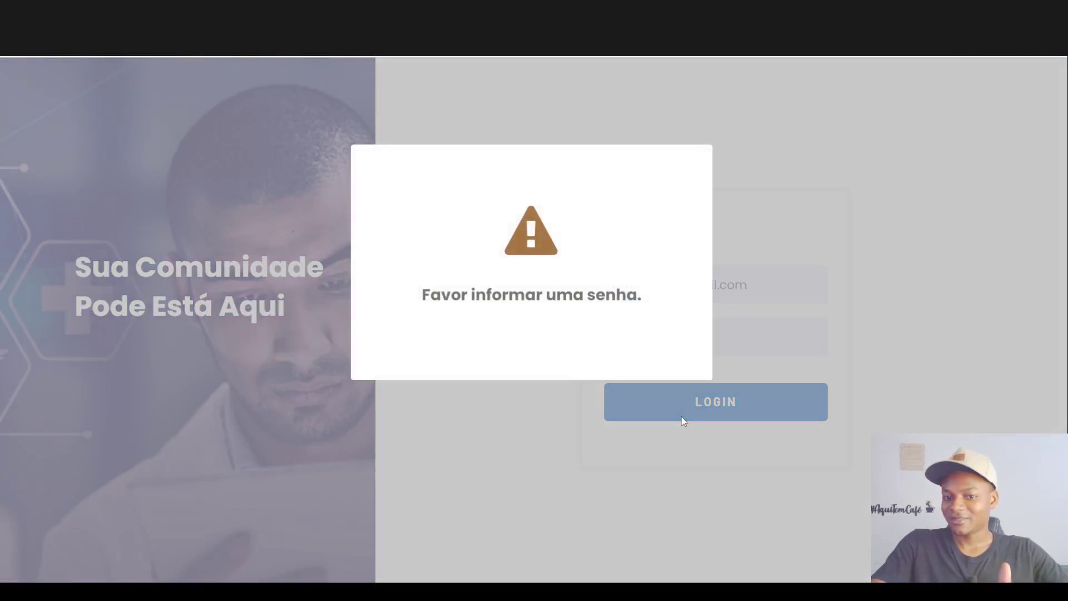
click(683, 419)
- Enter a password alongside the e-mail, submit the login, and read the popup's error message before dismissing it
click(674, 335)
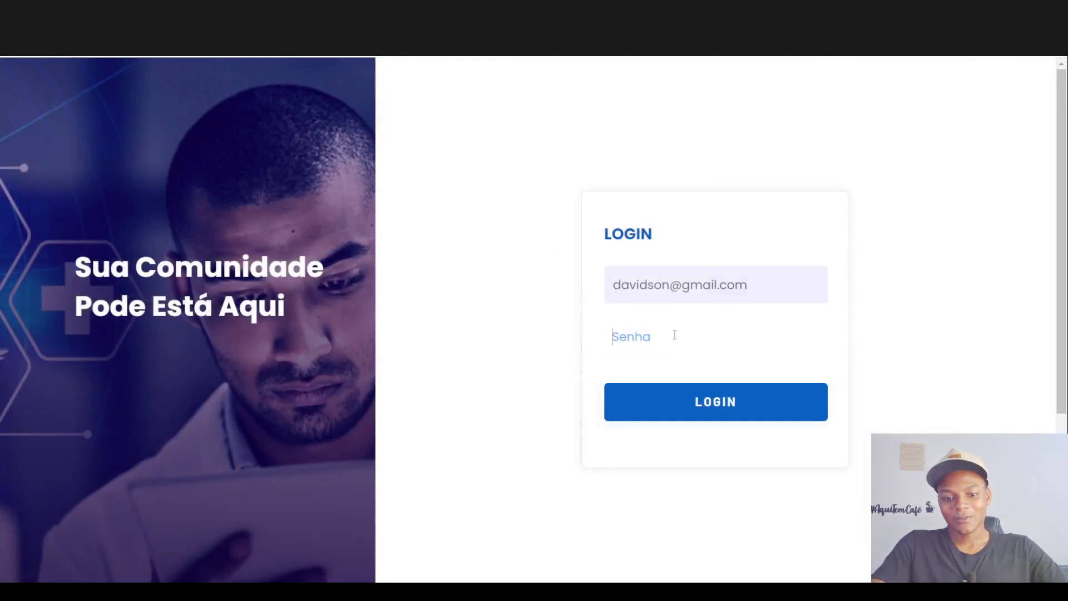
text(•••••••)
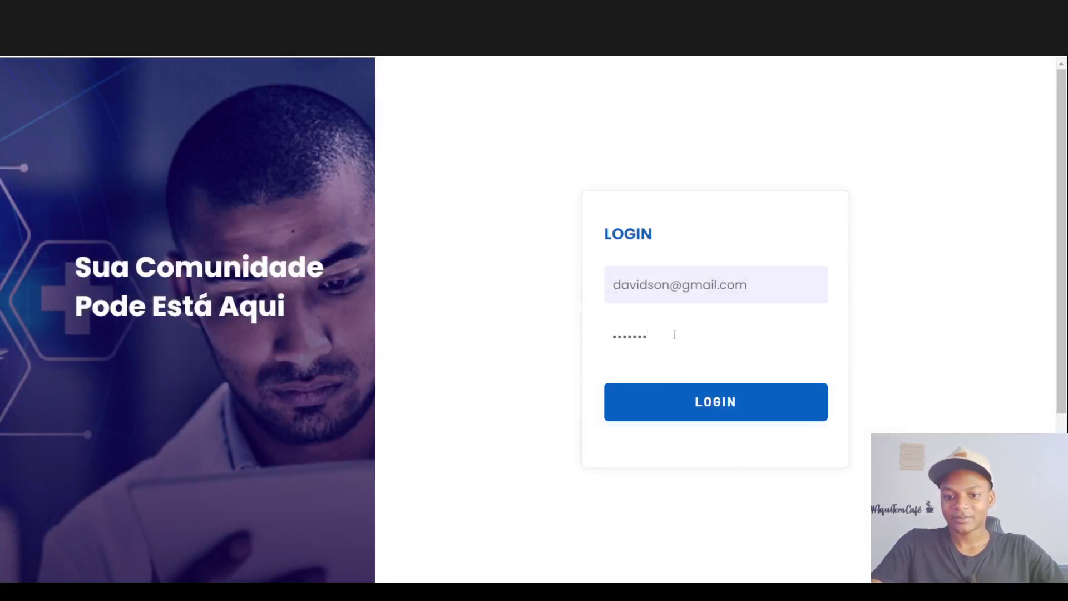
click(694, 401)
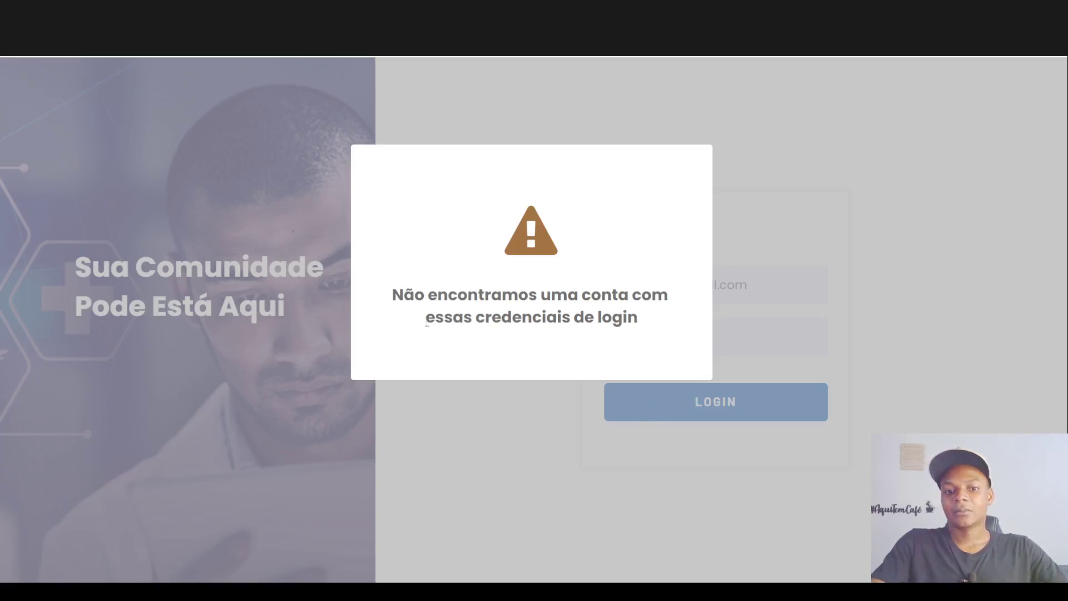
drag(666, 342, 632, 324)
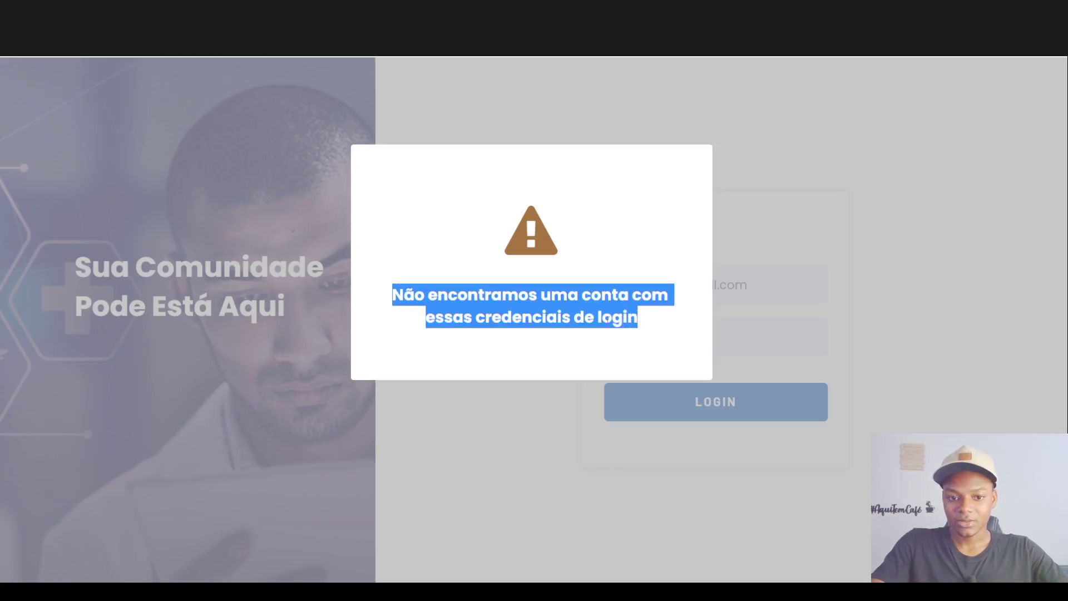
click(489, 466)
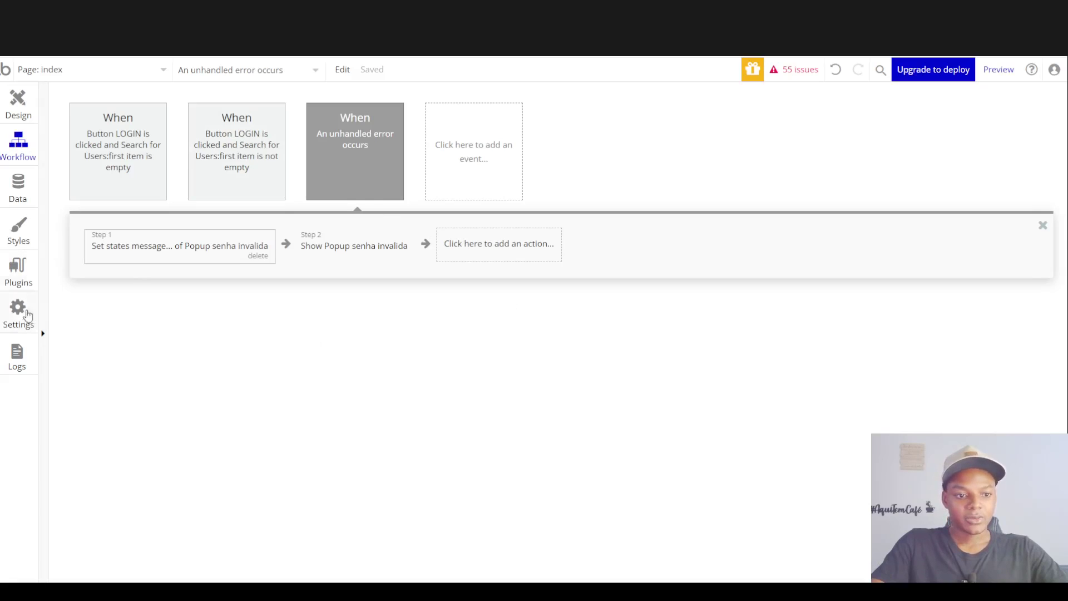
- Open the app's language settings and examine the Portuguese Brazil core error messages, including those for invalid credentials, missing email and missing password
click(17, 309)
click(320, 129)
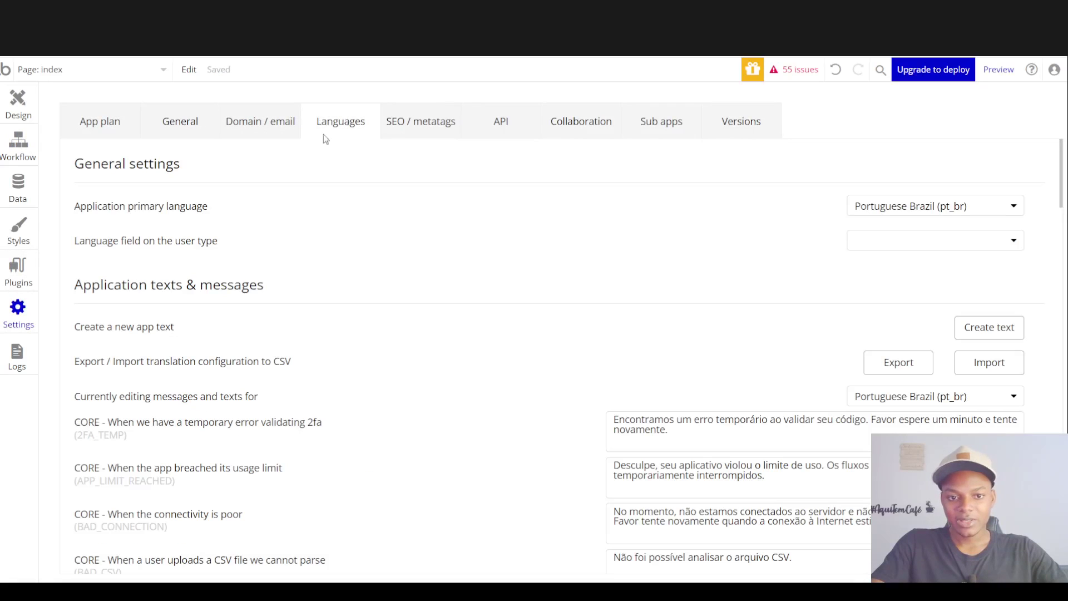
scroll(655, 274, down, 2)
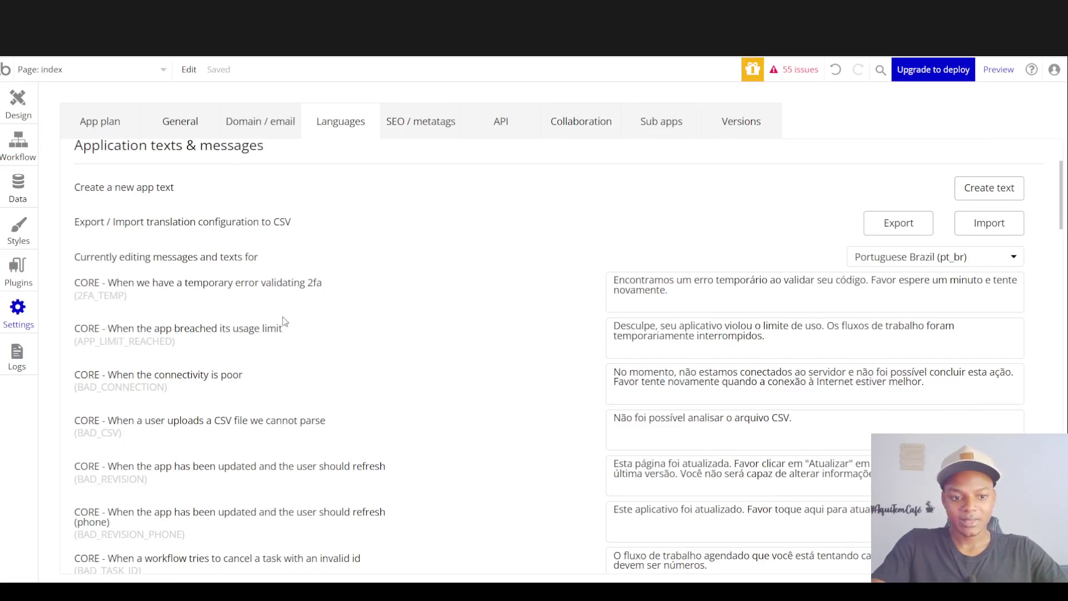
scroll(351, 375, down, 2)
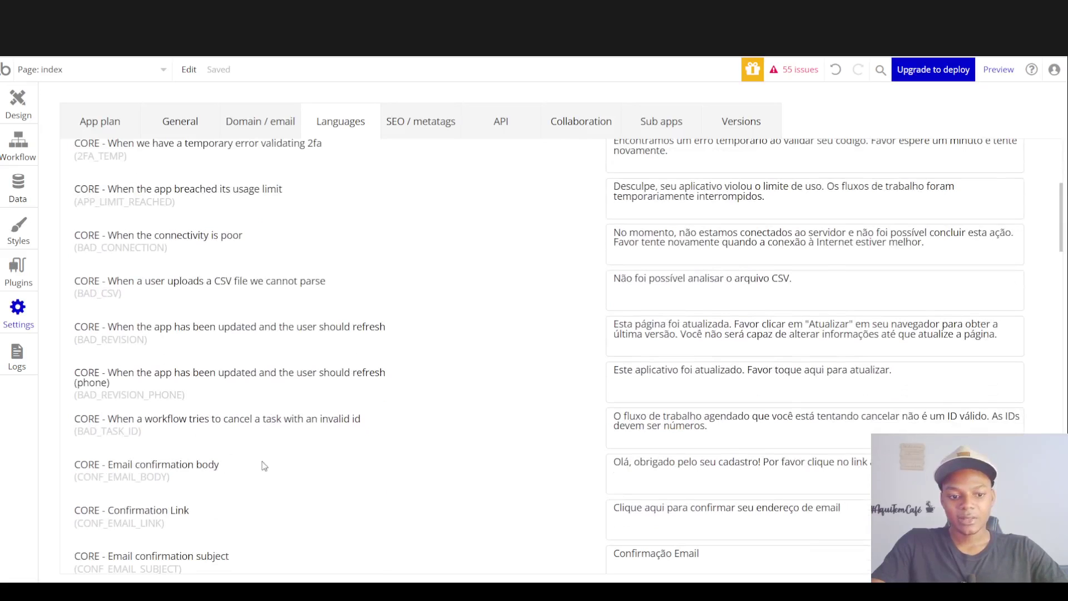
scroll(266, 470, down, 2)
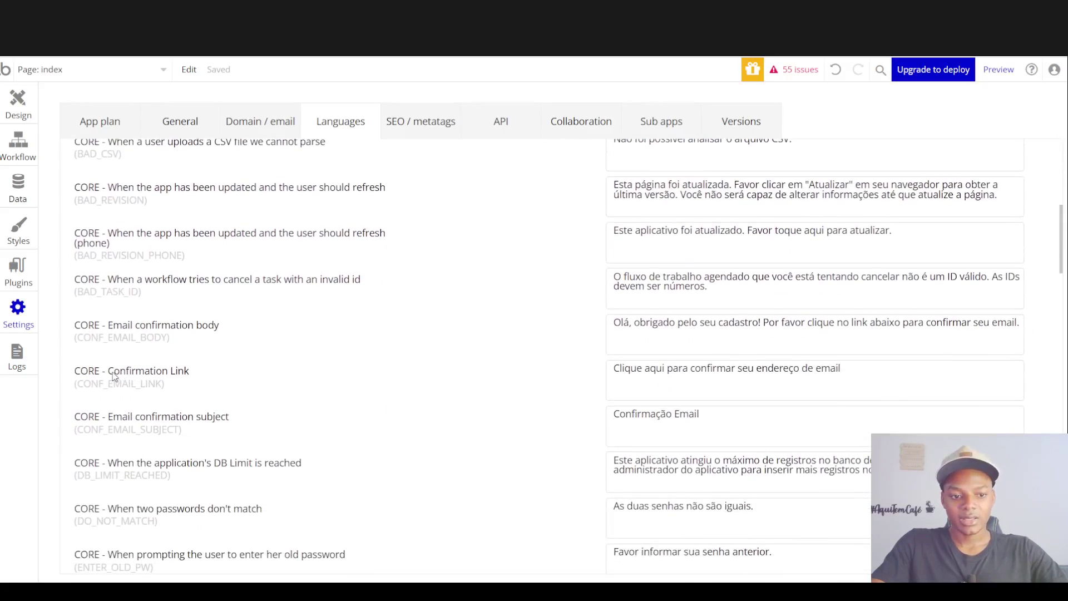
scroll(207, 382, down, 3)
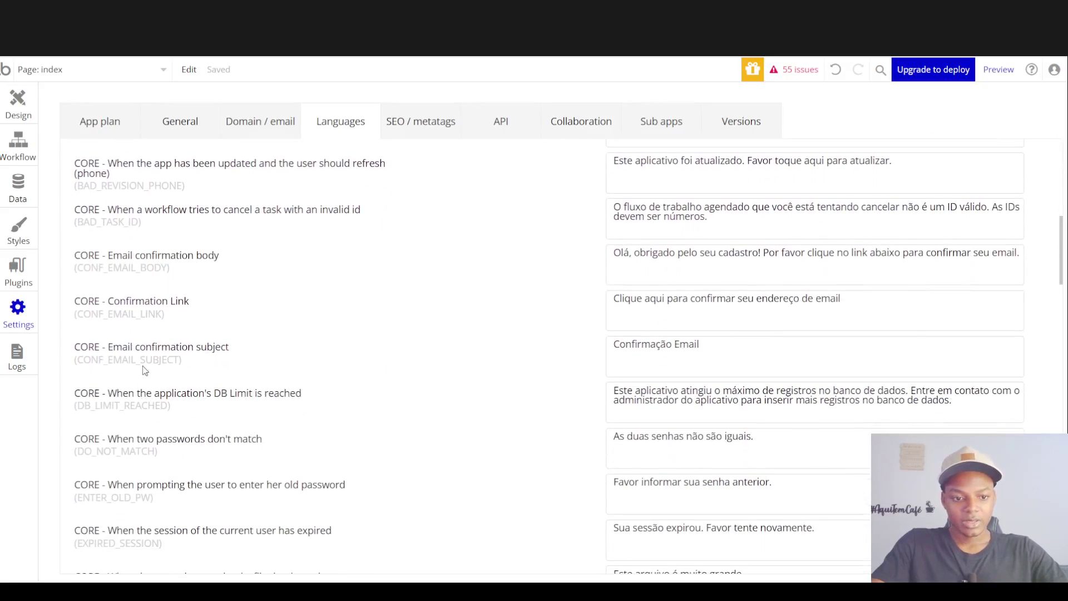
scroll(168, 348, down, 4)
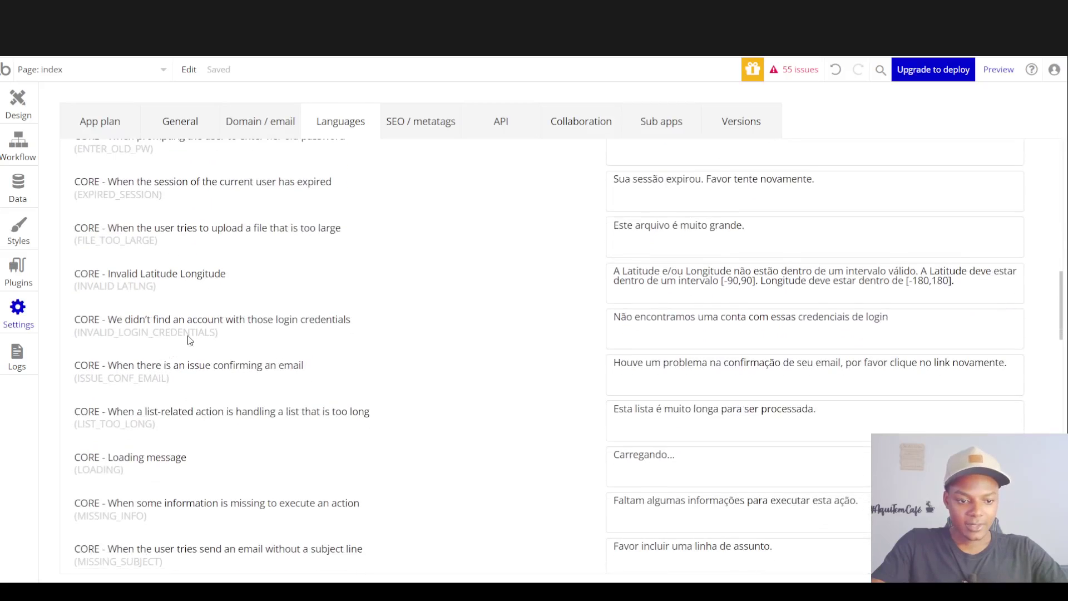
scroll(231, 368, down, 4)
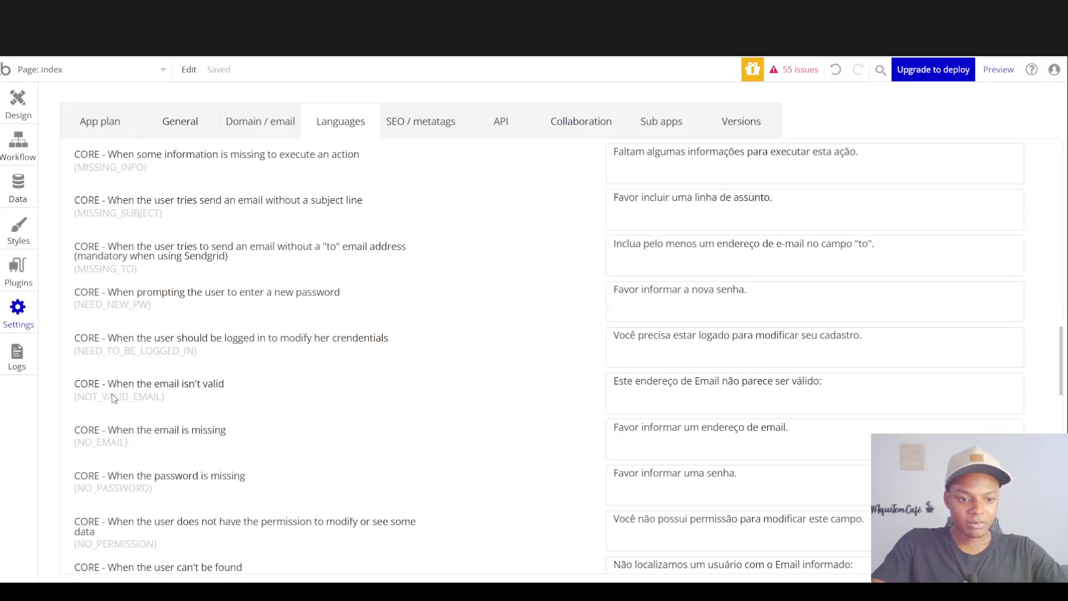
scroll(181, 401, down, 1)
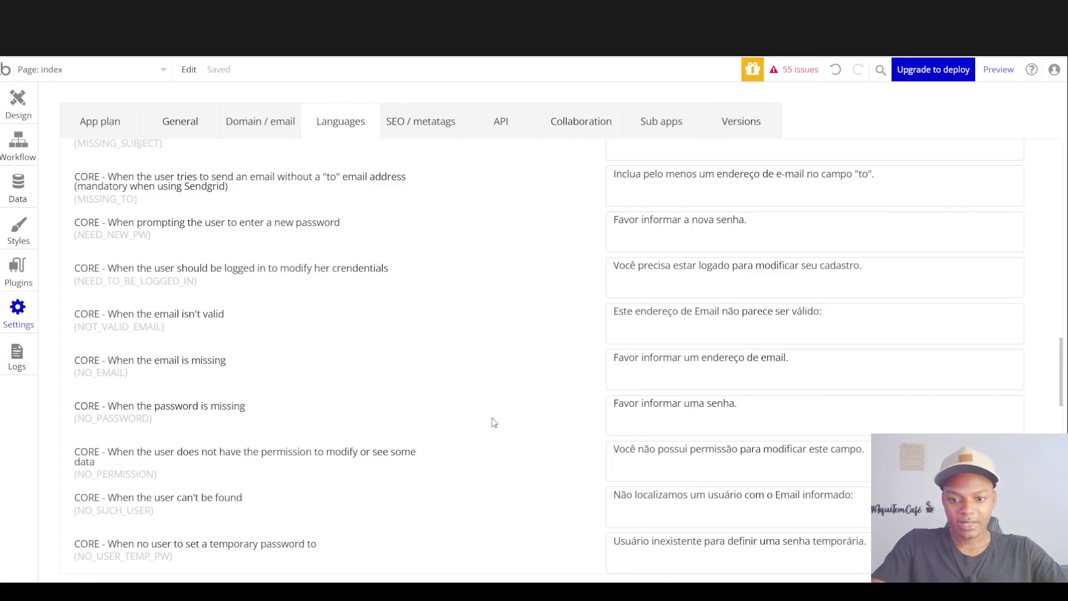
- Copy the current missing-email (NO_EMAIL) message, then replace it with "Tem que colocar um email"
double_click(633, 361)
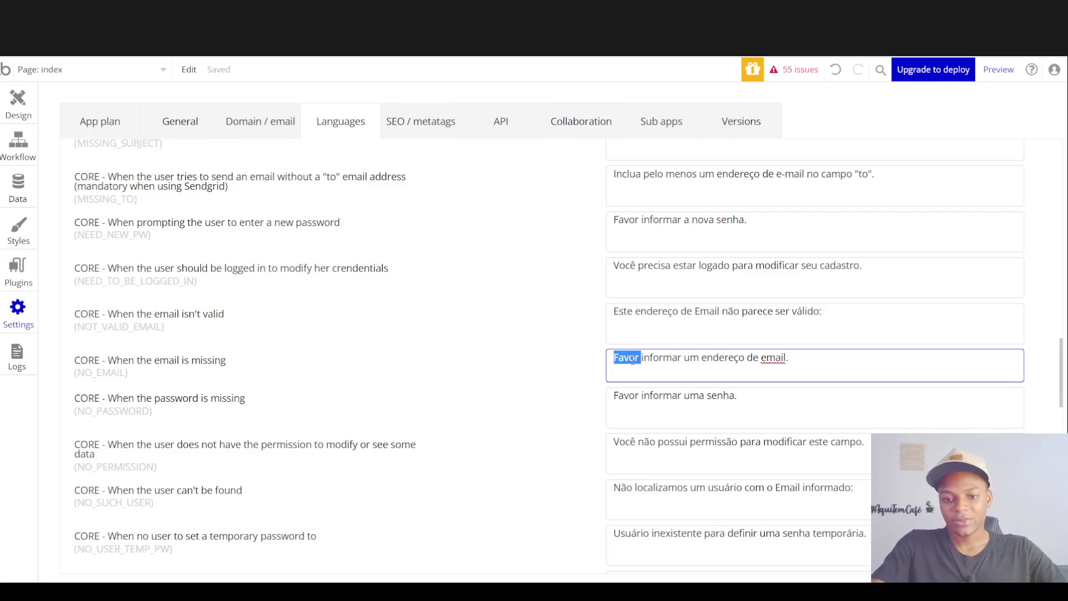
key(ctrl+a)
key(ctrl+c)
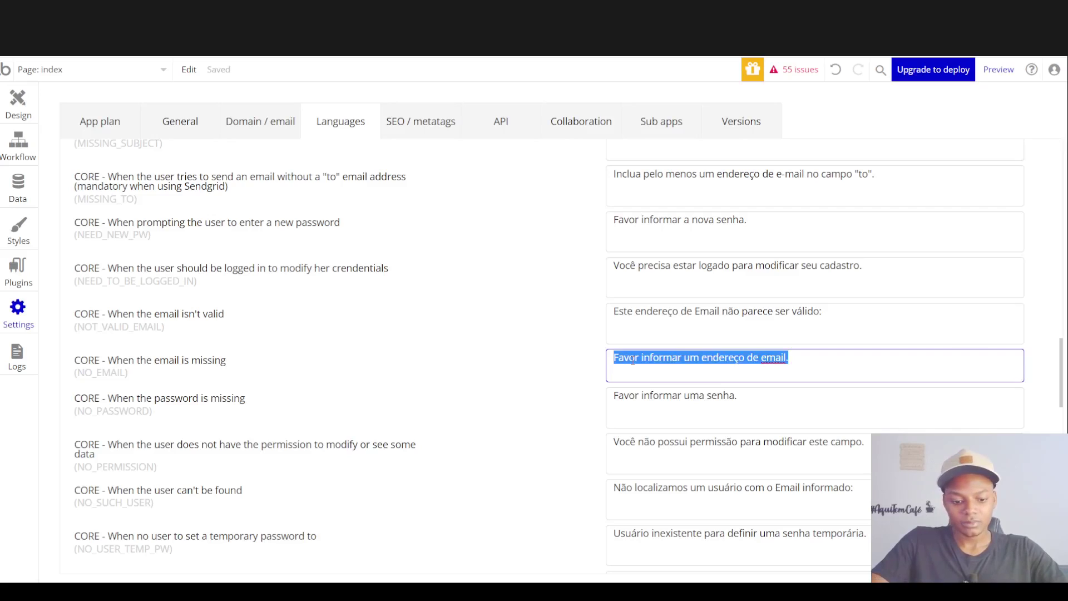
text(Tem)
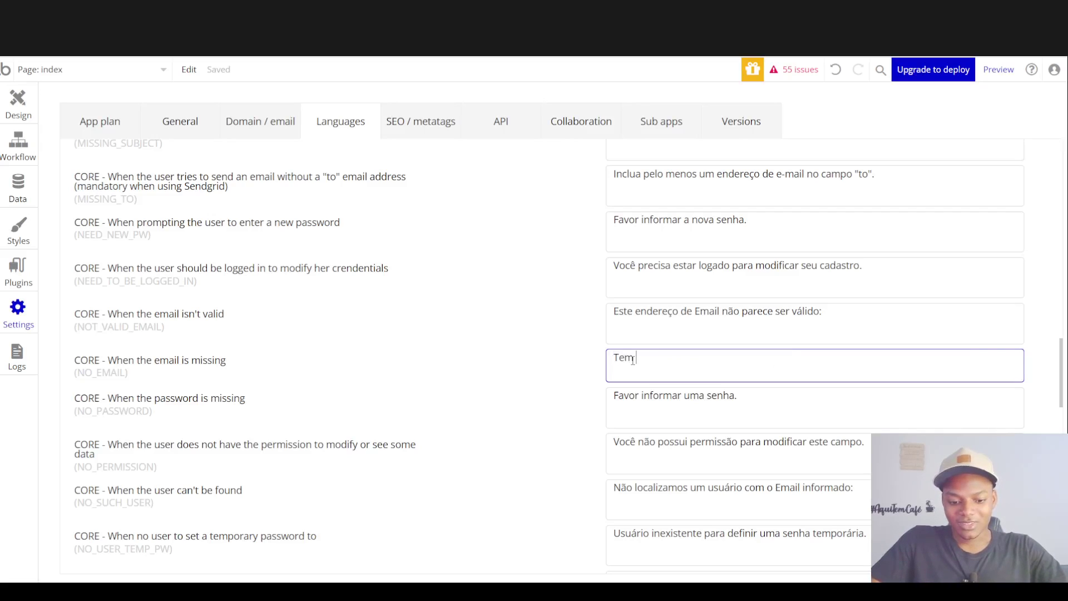
text( que colocar)
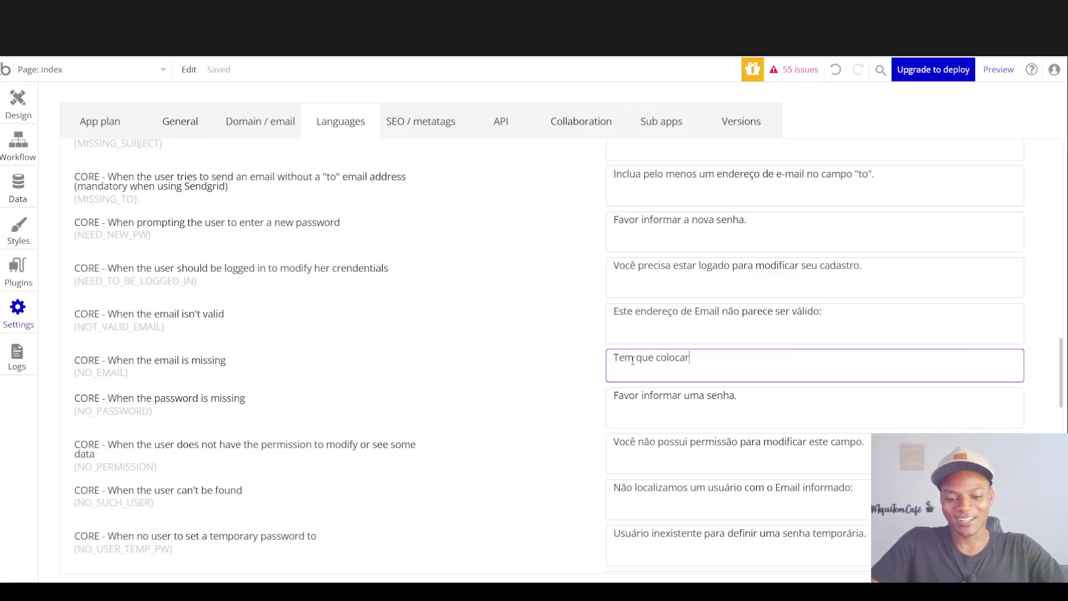
text( um email)
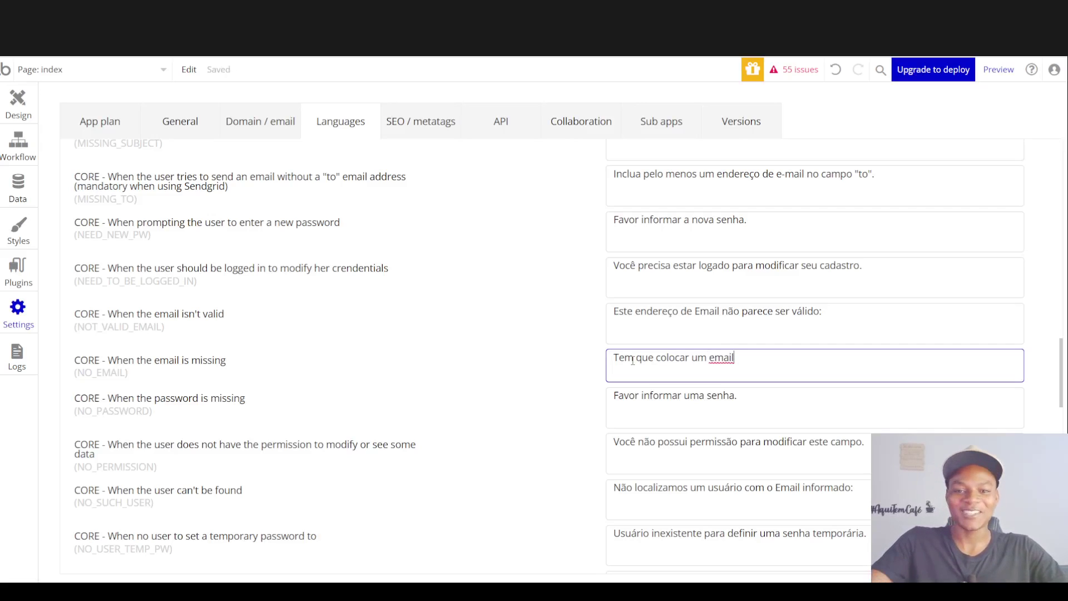
click(536, 345)
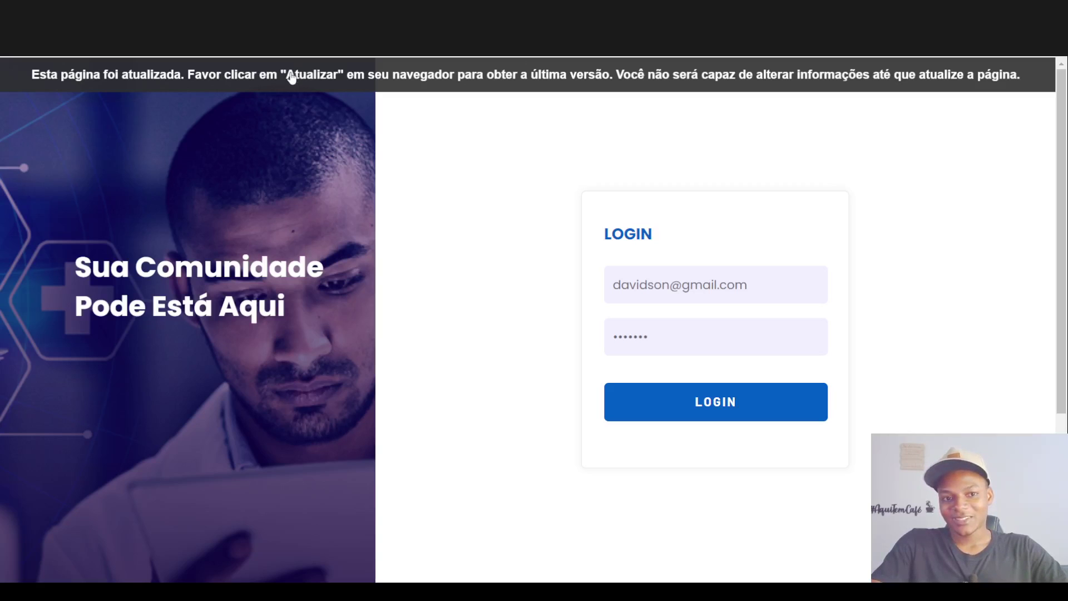
- Refresh the login page preview and submit the login form to check the customized error message
click(292, 77)
click(727, 404)
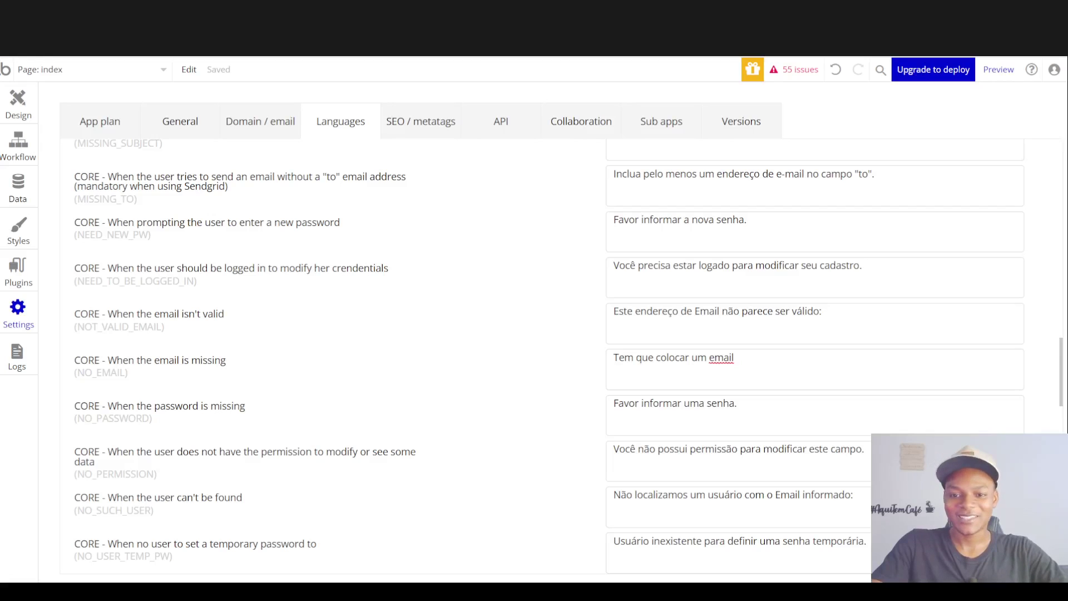
- Restore the missing-email (NO_EMAIL) message to "Favor informar um endereço de email."
triple_click(758, 362)
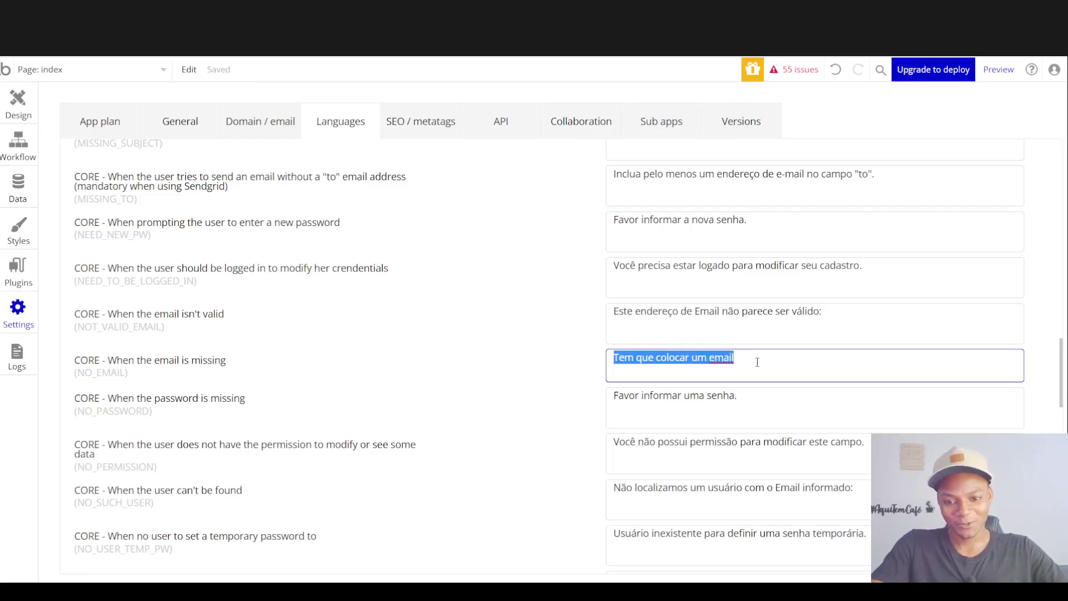
key(ctrl+v)
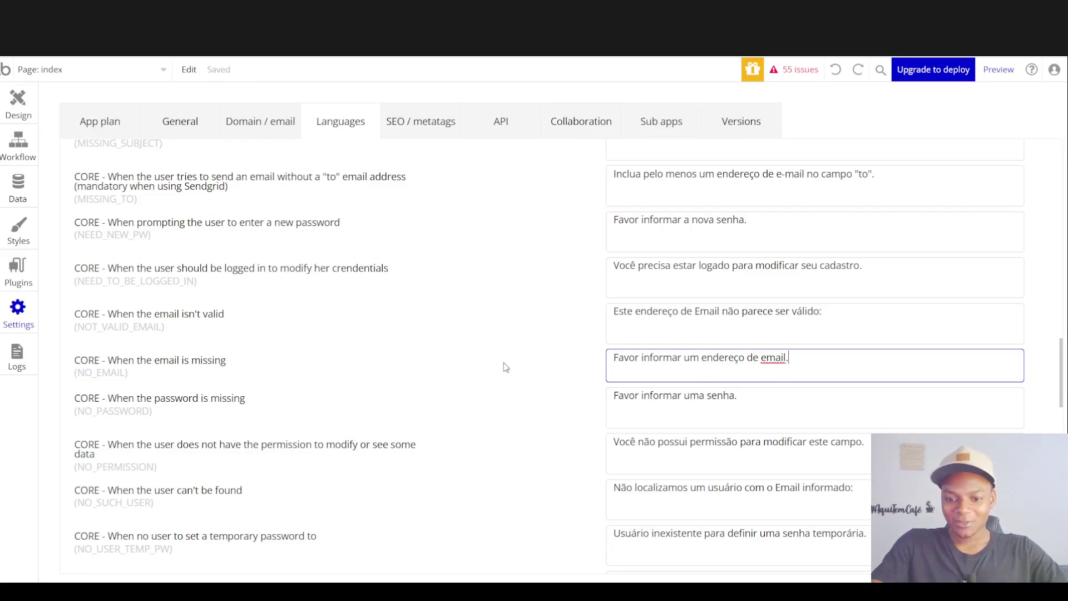
scroll(482, 358, down, 4)
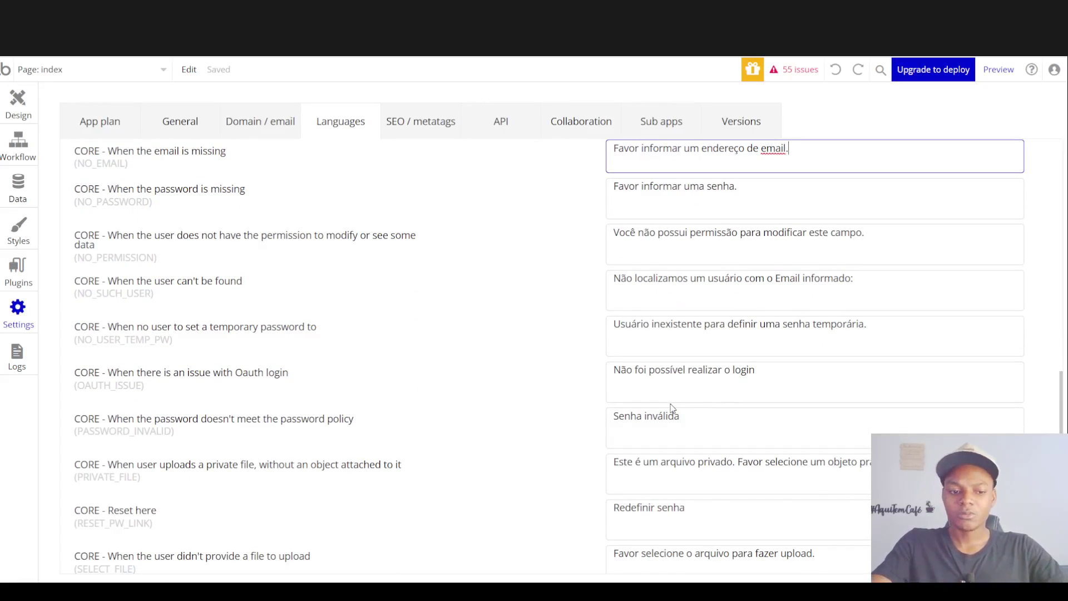
scroll(136, 161, up, 3)
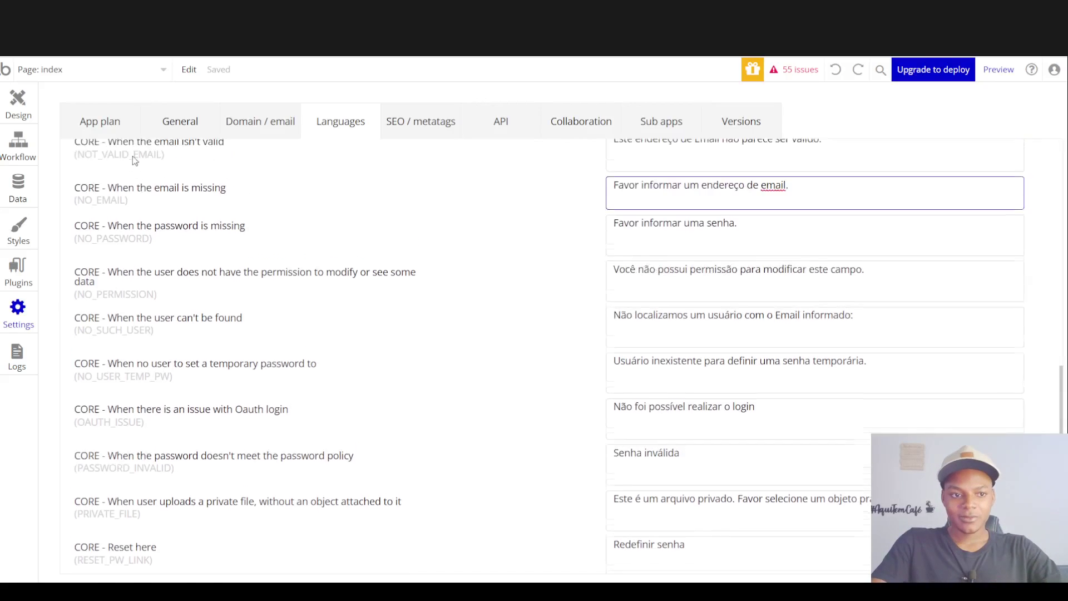
- Duplicate Popup senha invalida on the index page and rename the copy "Popup sem senha"
click(11, 112)
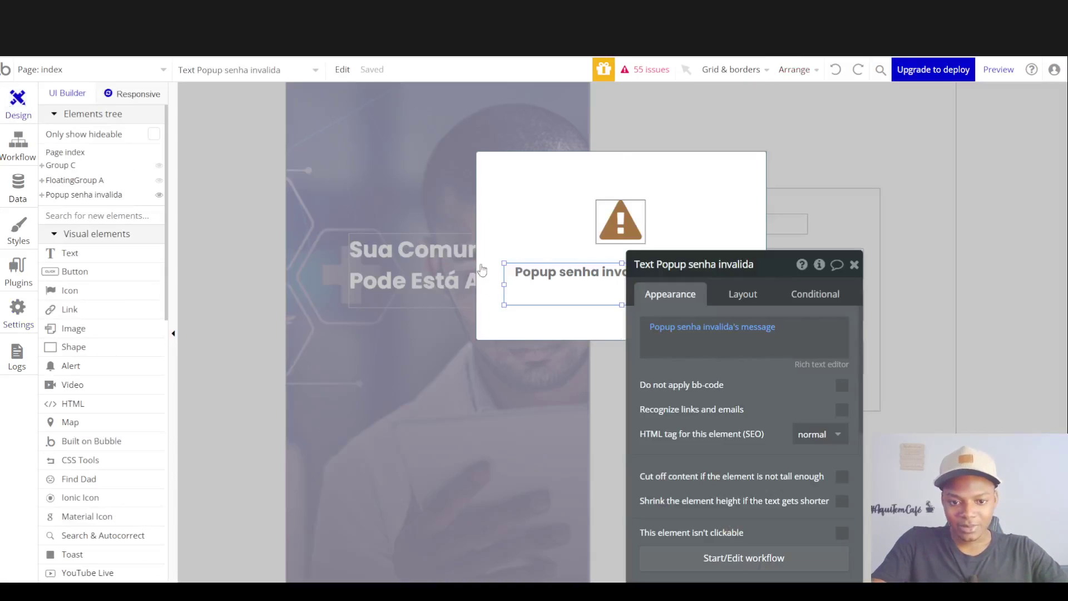
drag(709, 435, 856, 338)
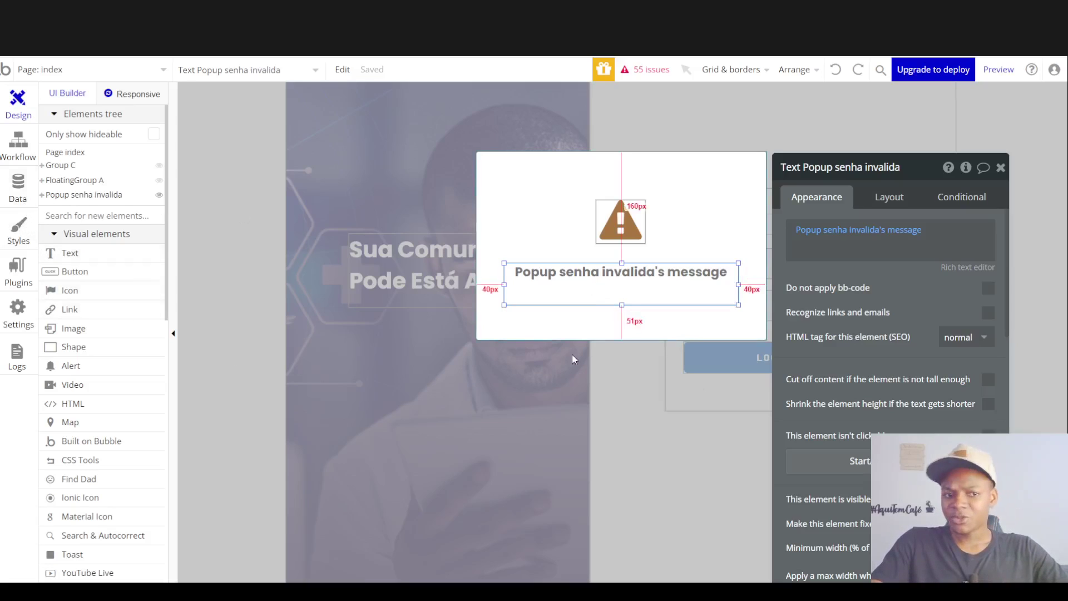
click(17, 199)
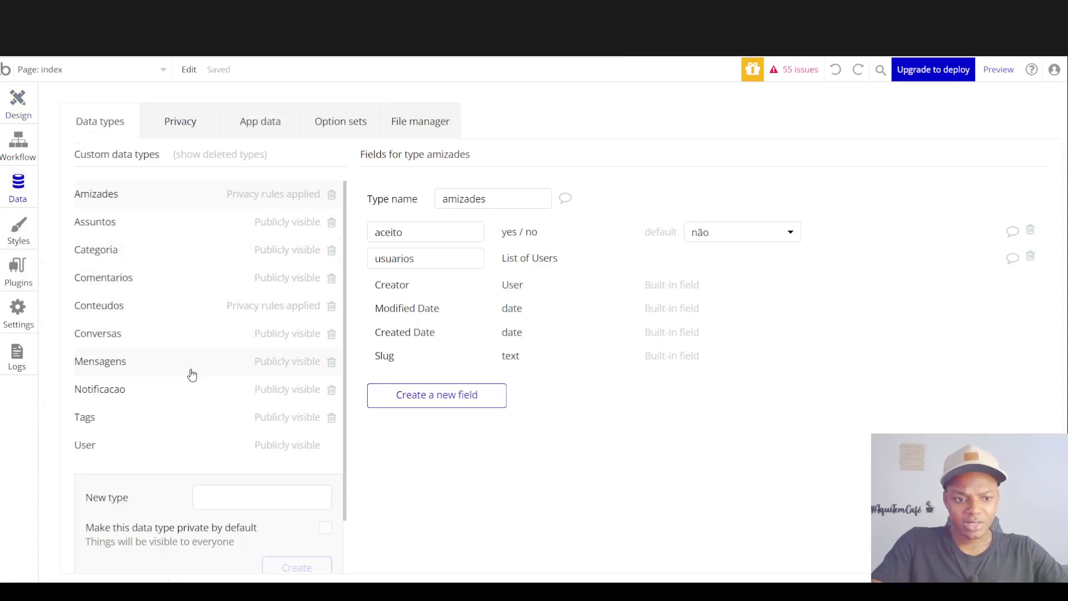
click(24, 109)
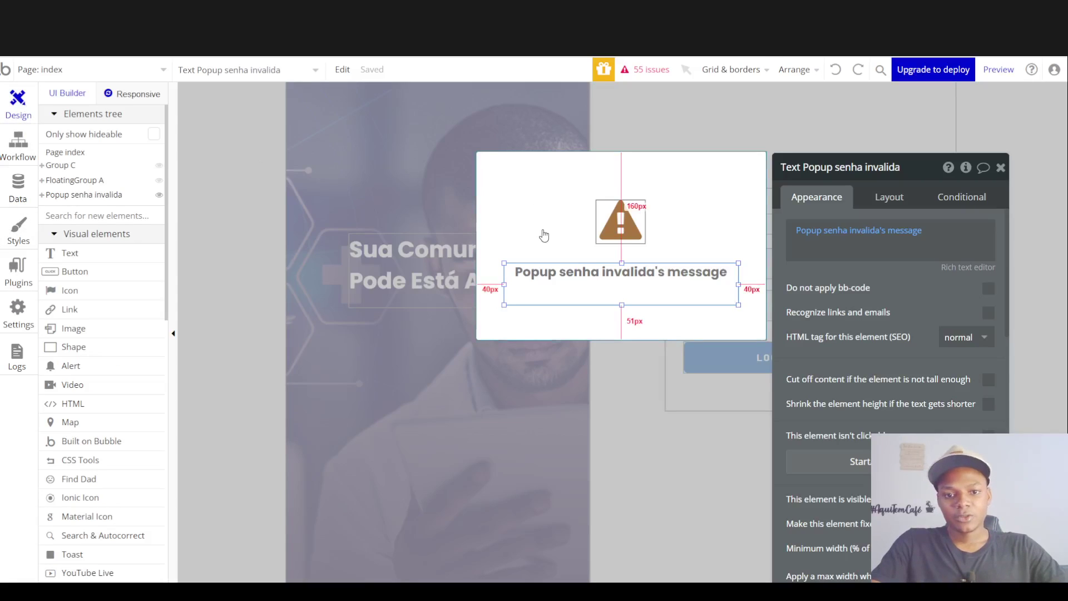
click(527, 205)
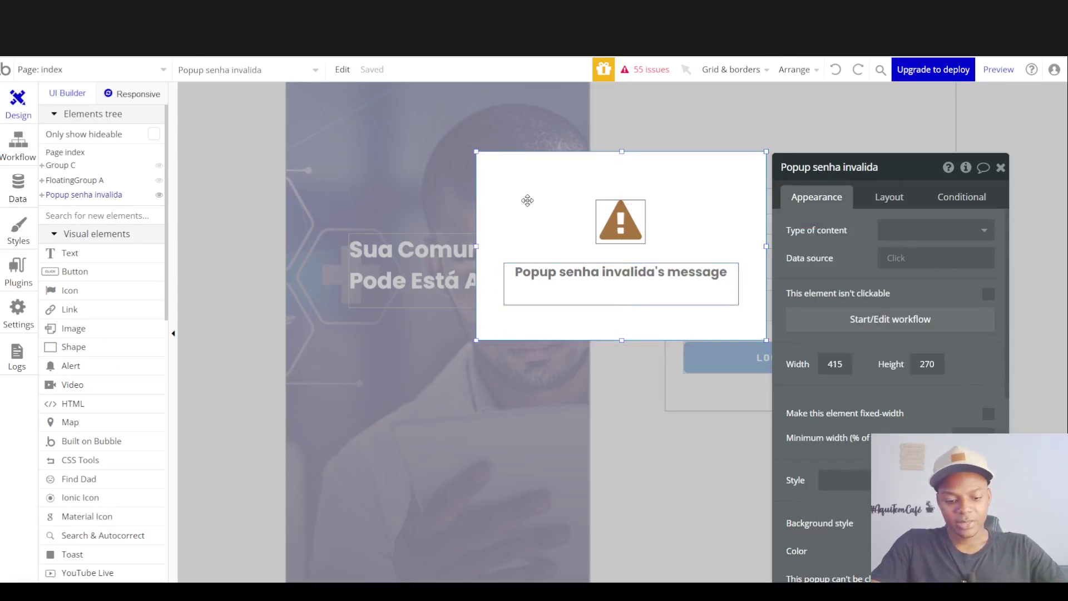
key(ctrl+d)
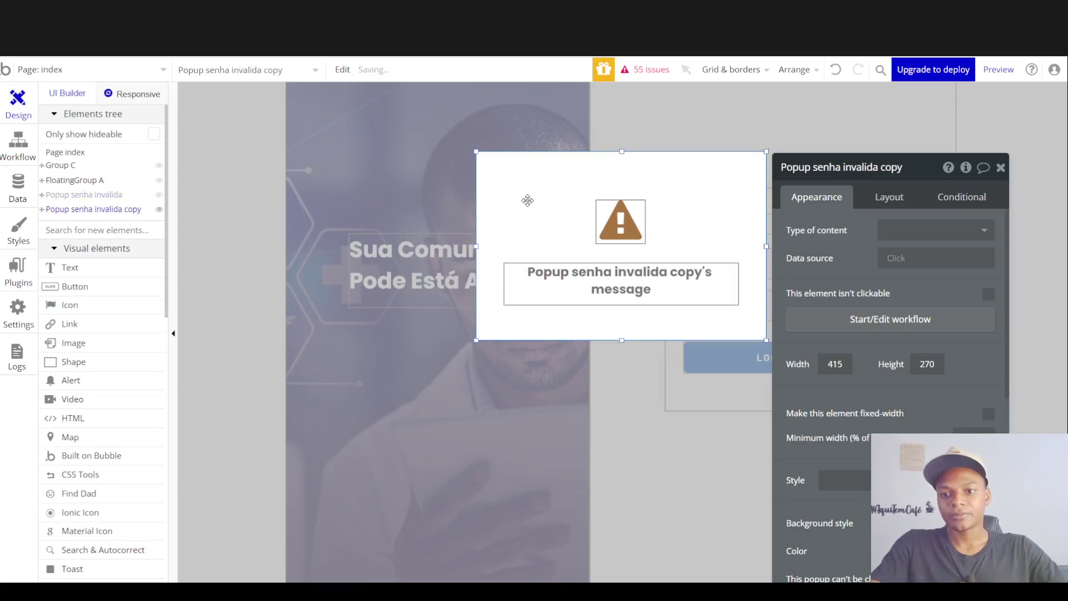
drag(902, 167, 819, 170)
text(sem)
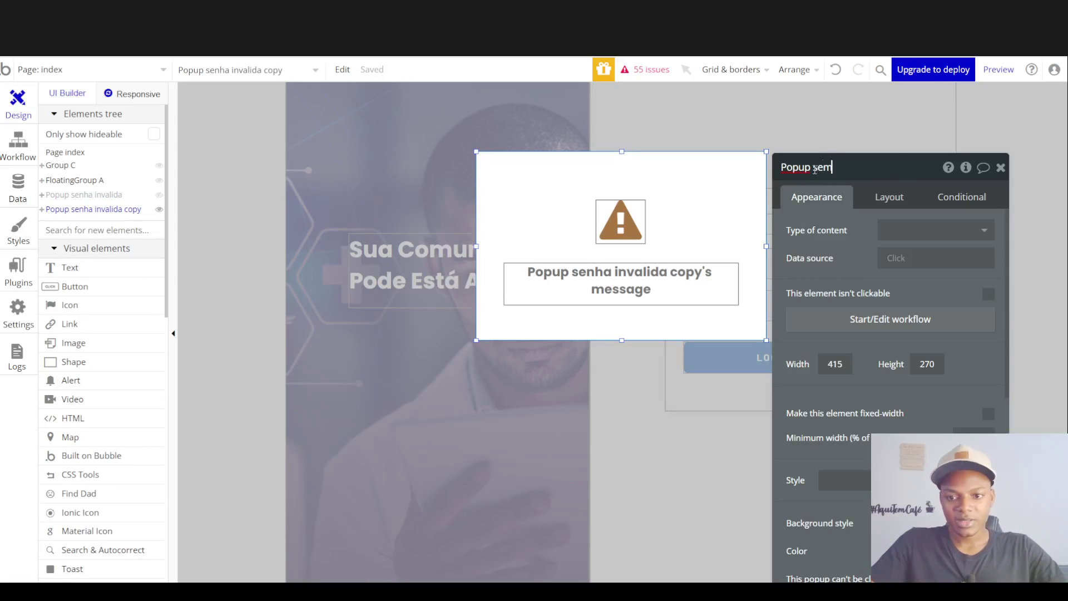
text( senha)
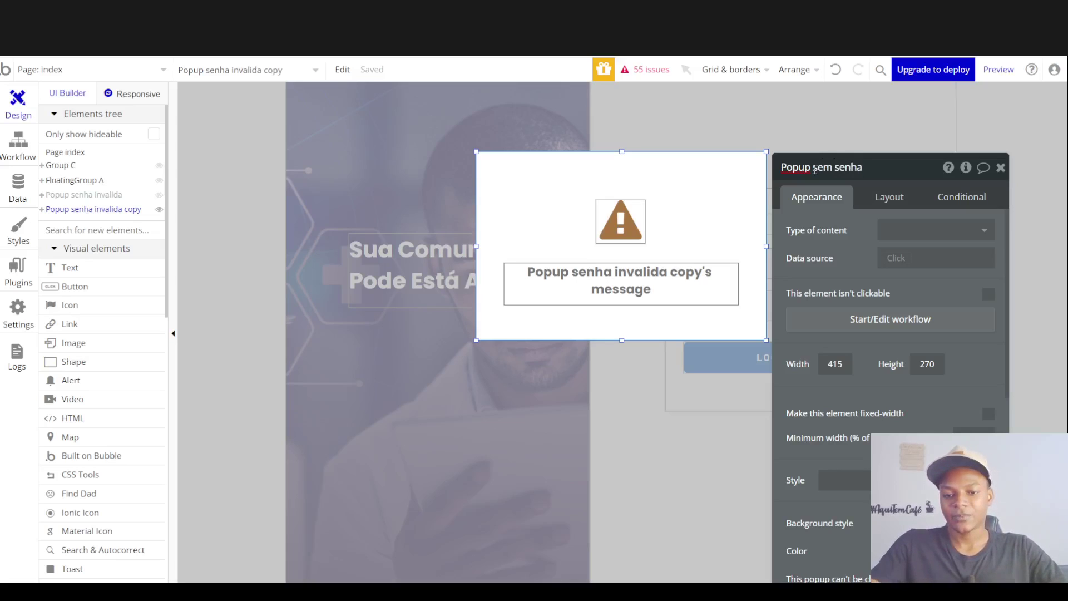
- Replace the dynamic message in Popup sem senha's text element with the static text "Senha vazia"
click(644, 286)
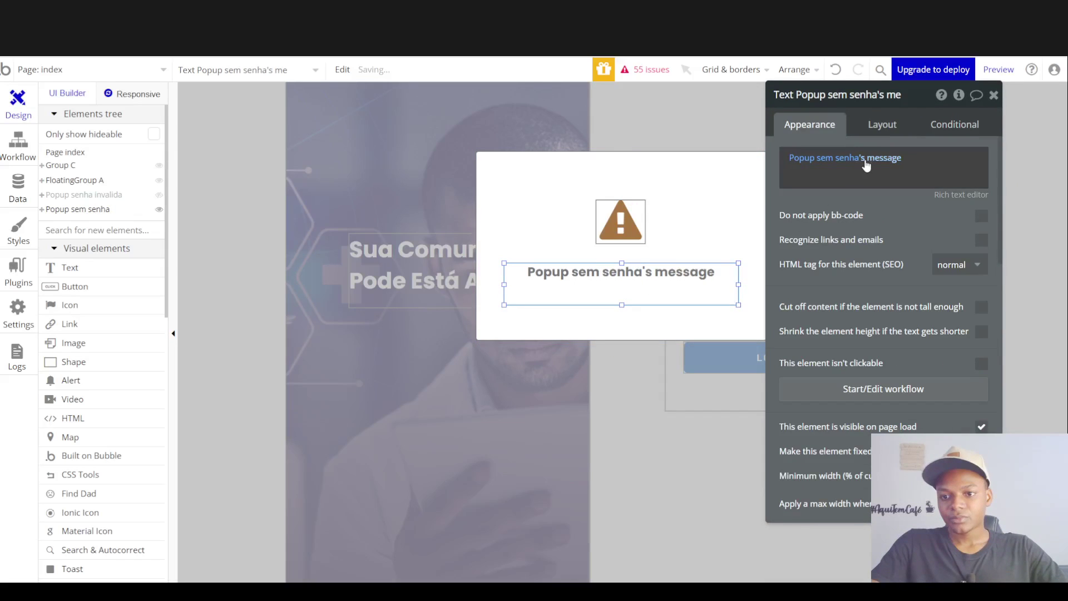
click(864, 161)
click(966, 157)
text(S)
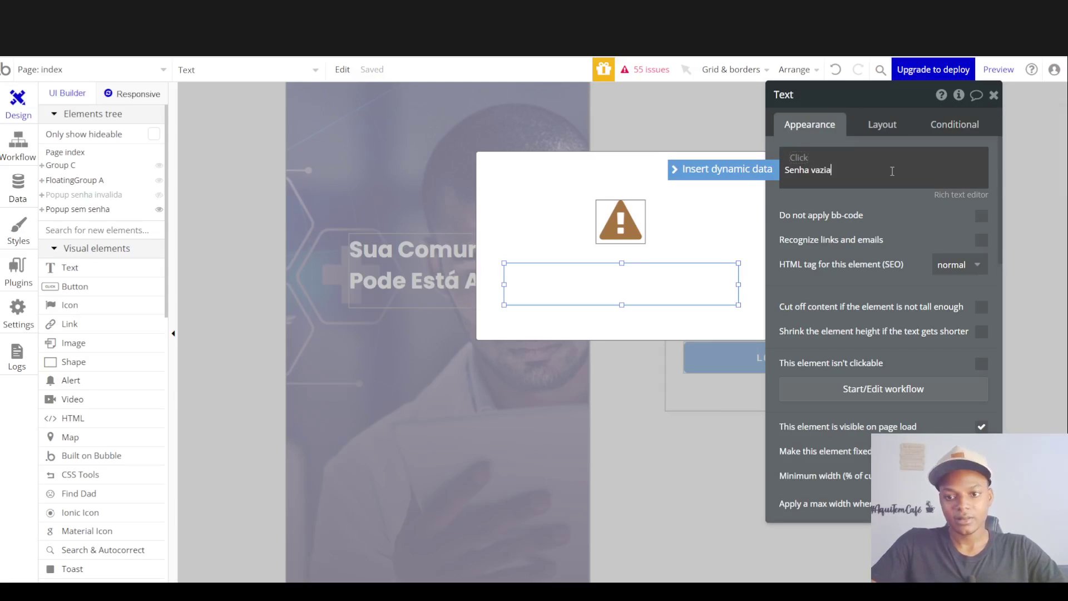
text(enha vazia)
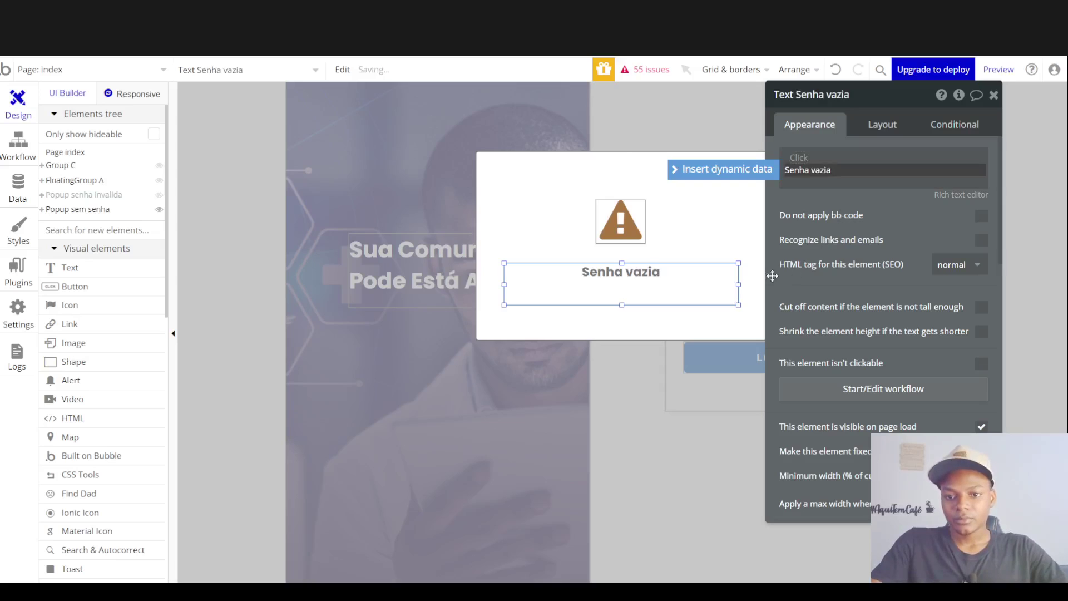
- Change the warning icon in Popup sem senha to green, #43A84F
click(621, 222)
click(894, 187)
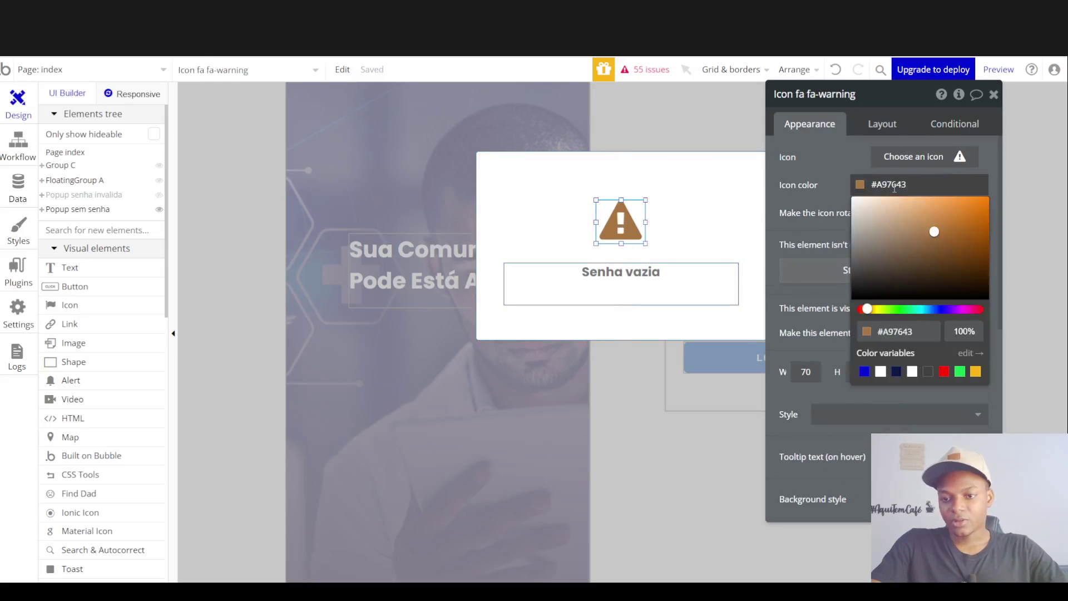
click(909, 310)
click(833, 202)
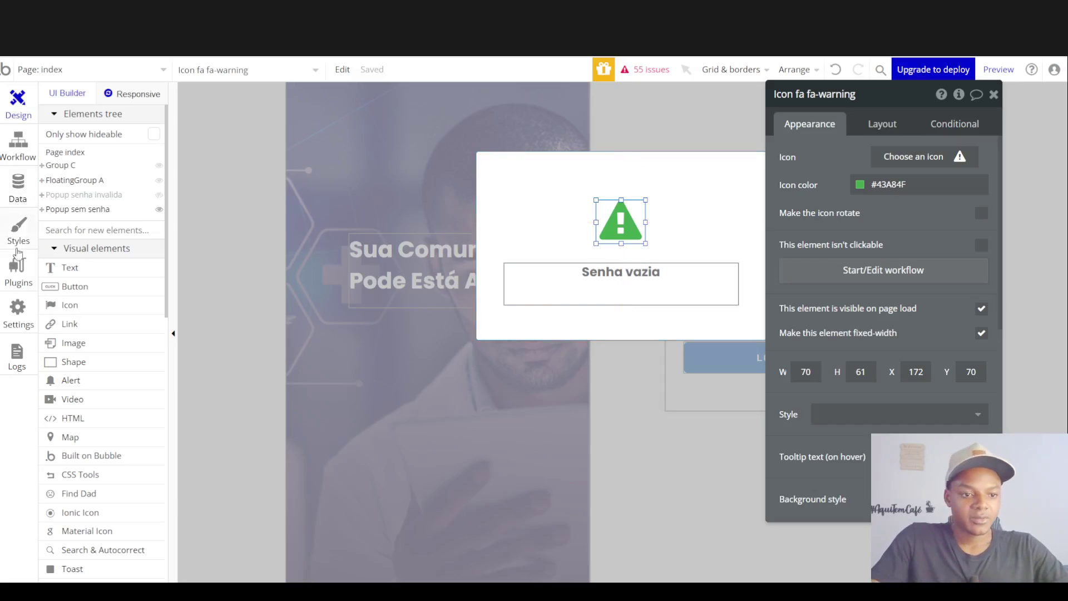
- Return to the language settings and review the remaining core messages, from missing password through credential updates
click(17, 281)
click(16, 316)
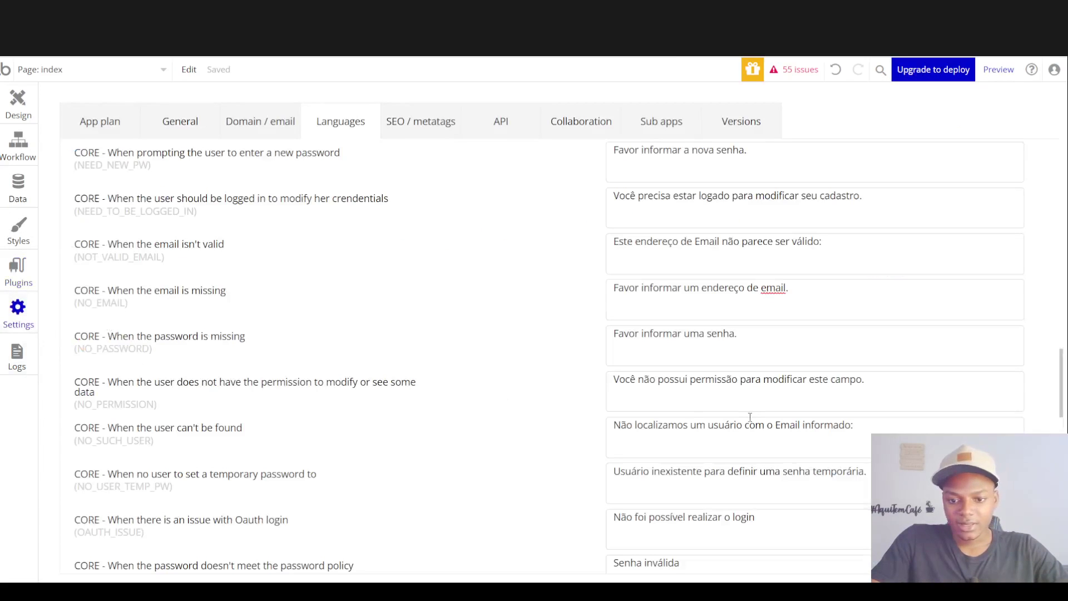
scroll(726, 421, down, 6)
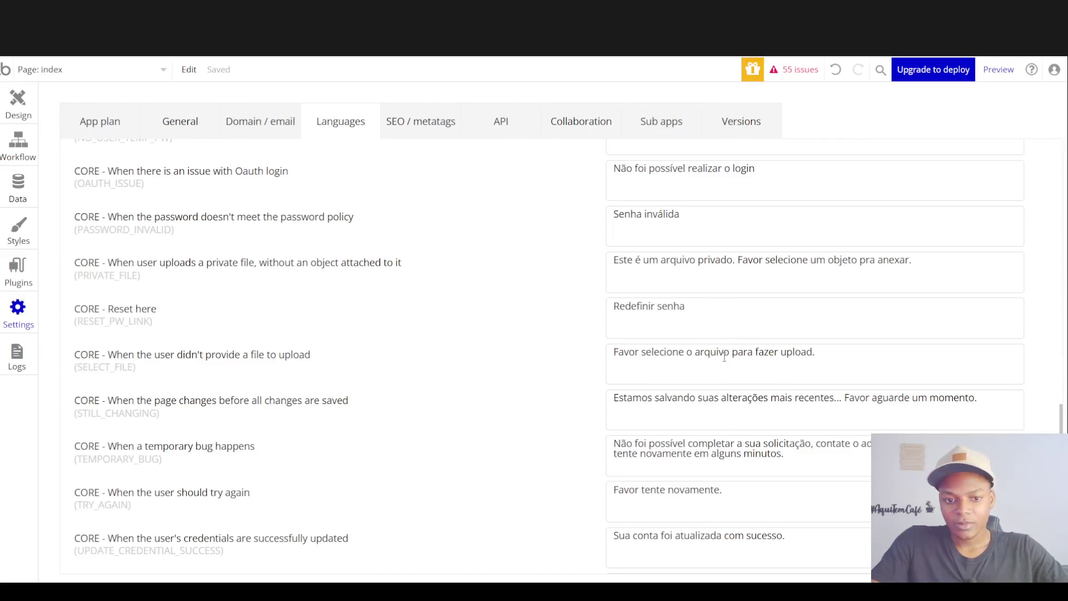
scroll(690, 370, down, 1)
scroll(691, 414, up, 3)
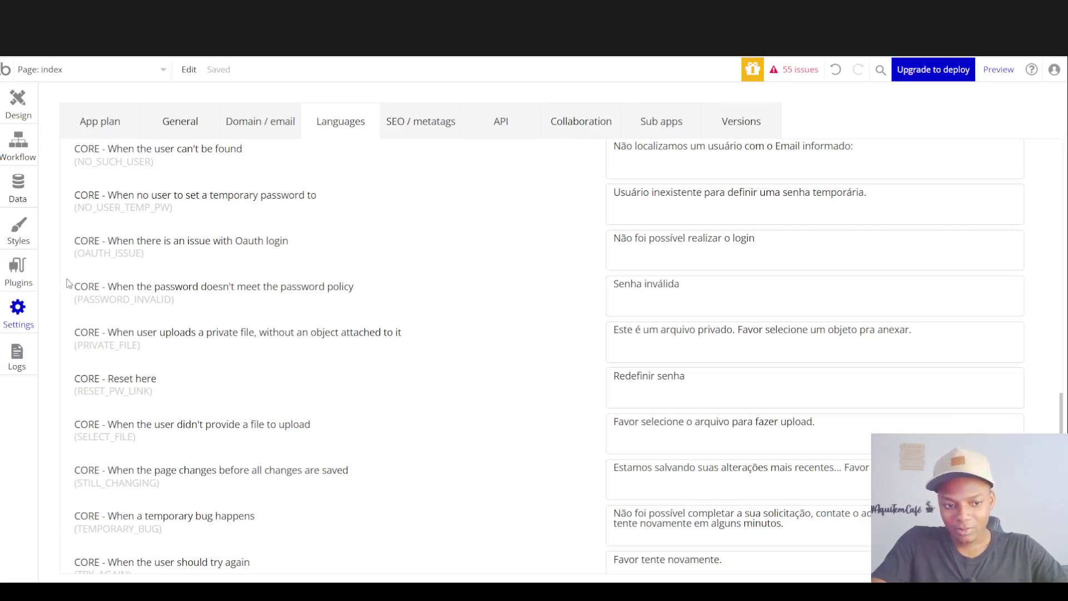
- Locate the missing-password message and its NO_PASSWORD code among the core messages in the language settings
scroll(106, 394, up, 8)
scroll(105, 394, up, 5)
scroll(123, 384, down, 11)
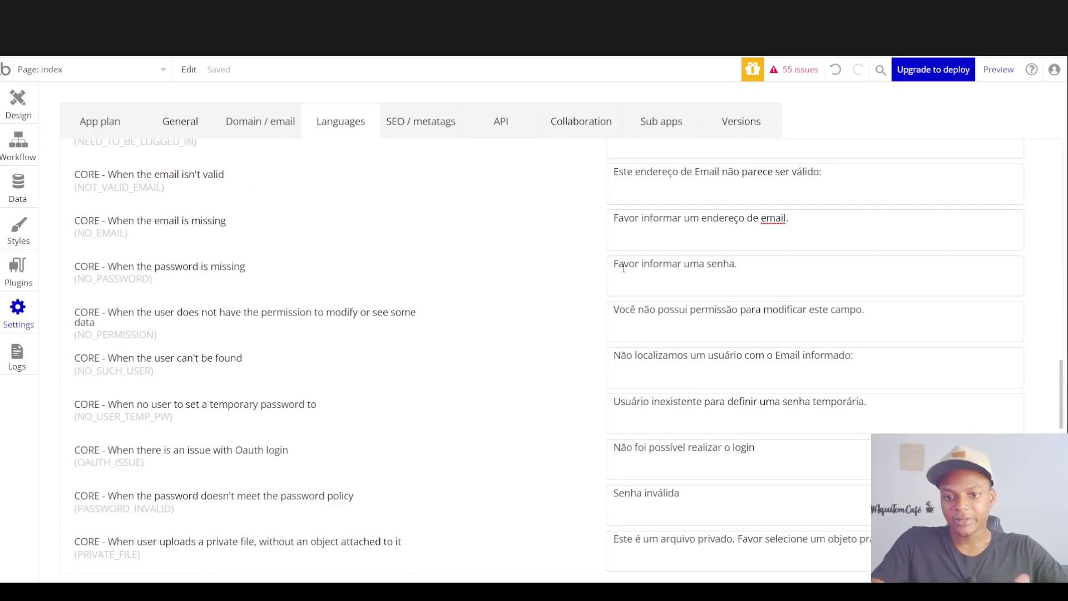
- Return to the index page design and compare Popup senha invalida with Popup sem senha
click(18, 108)
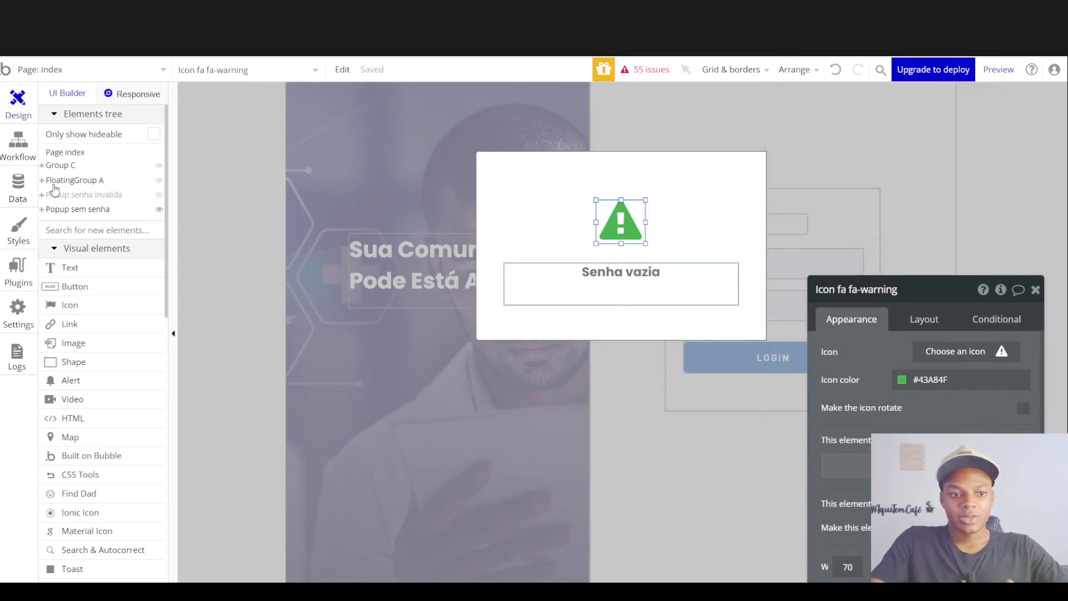
click(89, 195)
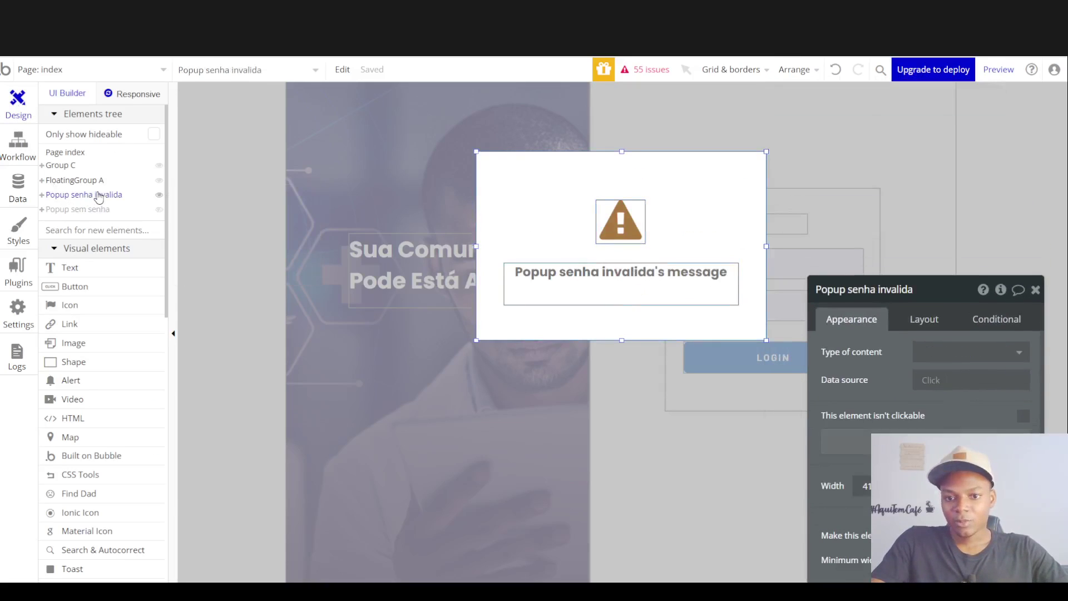
click(87, 210)
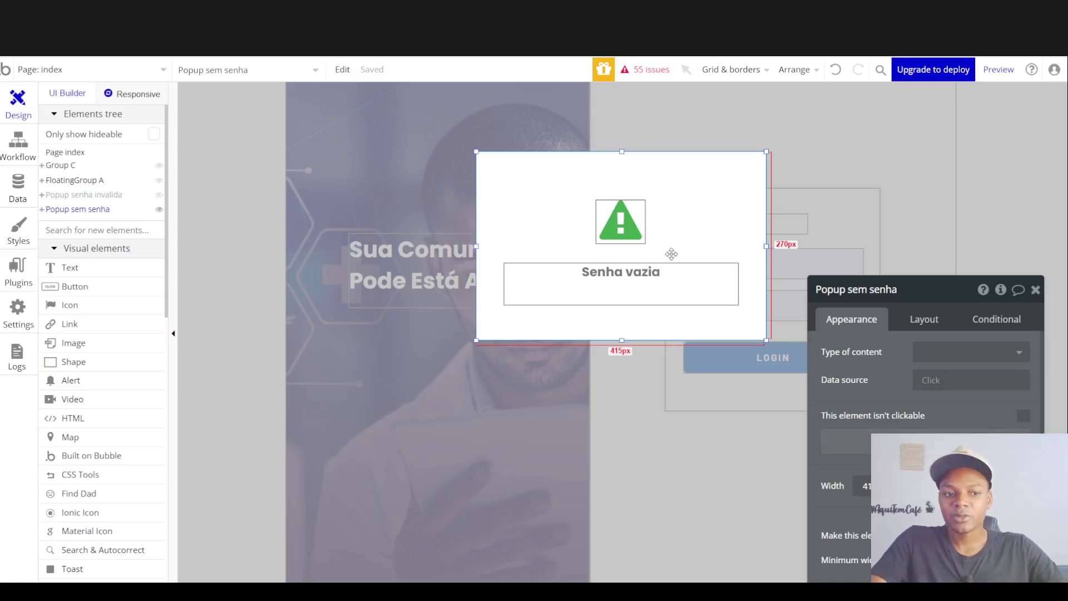
- Copy the green warning icon twice inside Popup sem senha, placing one copy near each upper corner
click(634, 231)
drag(606, 222, 492, 202)
drag(630, 220, 695, 205)
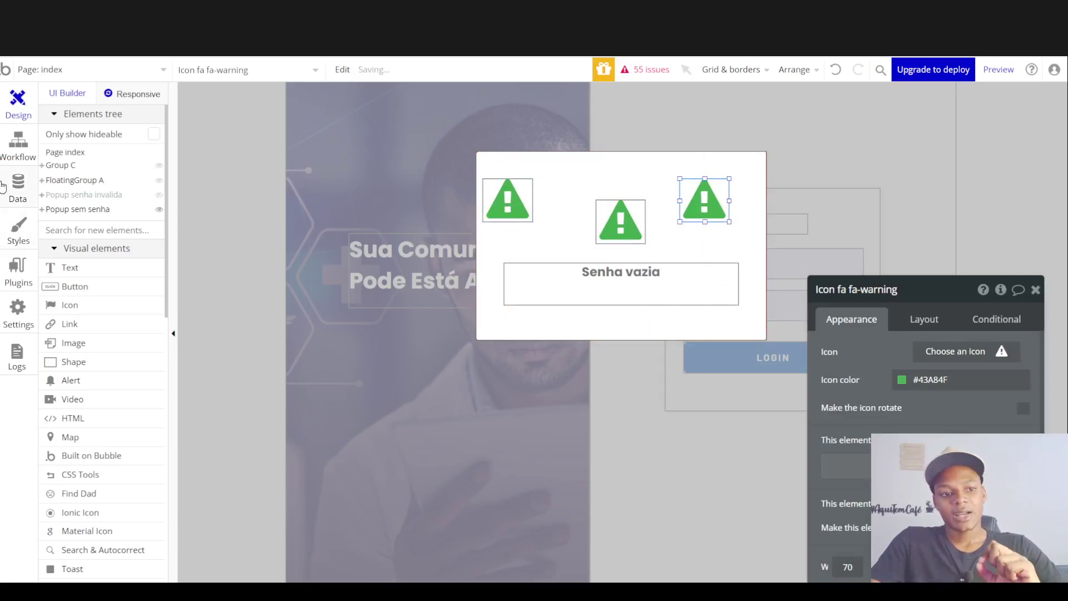
- Add a third action to the unhandled error workflow that shows Popup sem senha
click(9, 150)
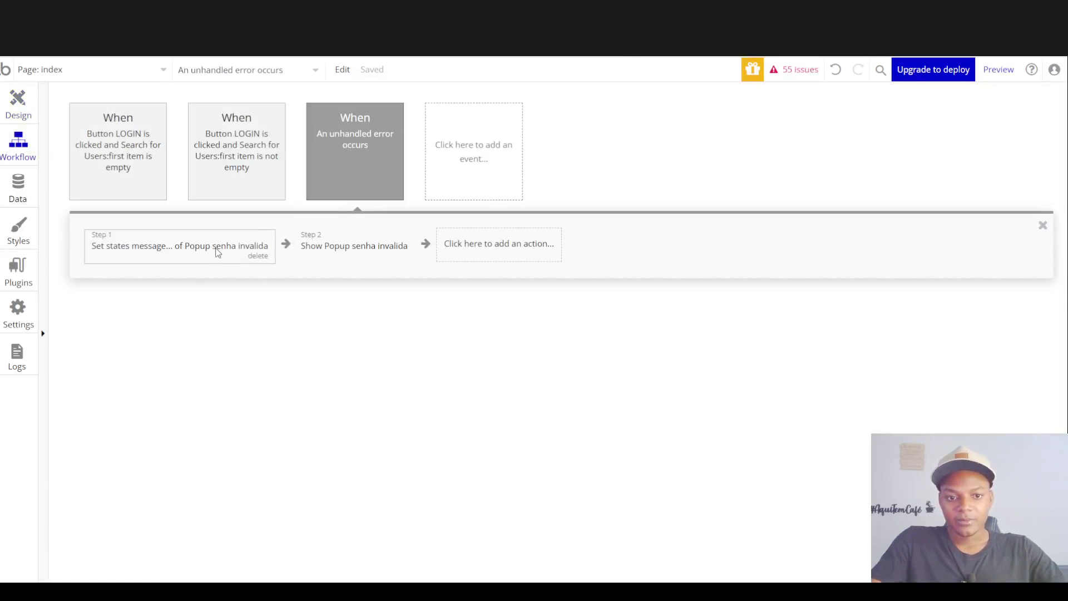
click(477, 248)
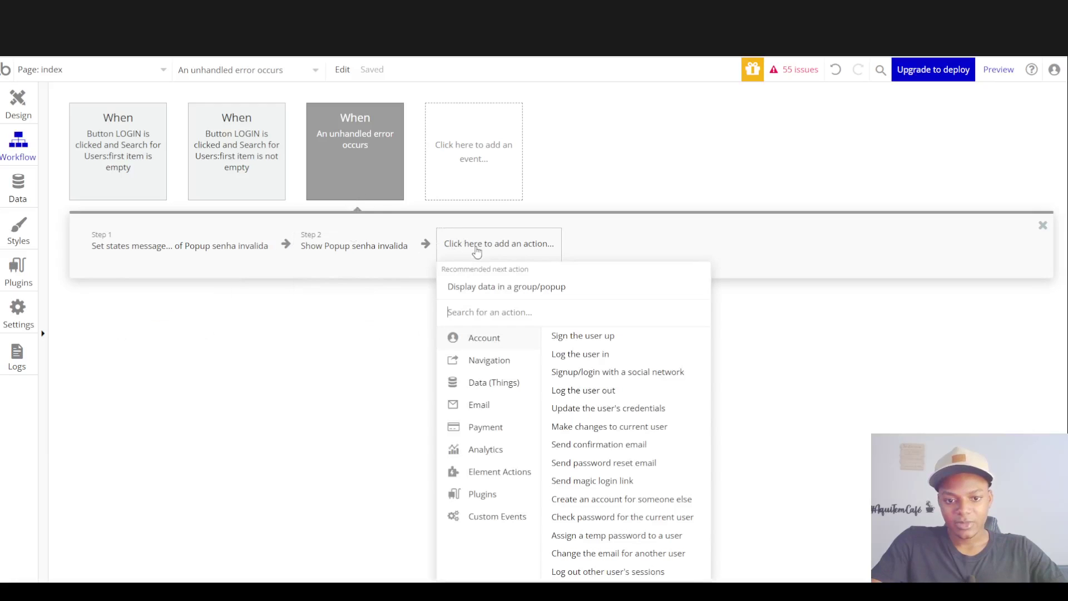
mouse_move(529, 471)
click(578, 352)
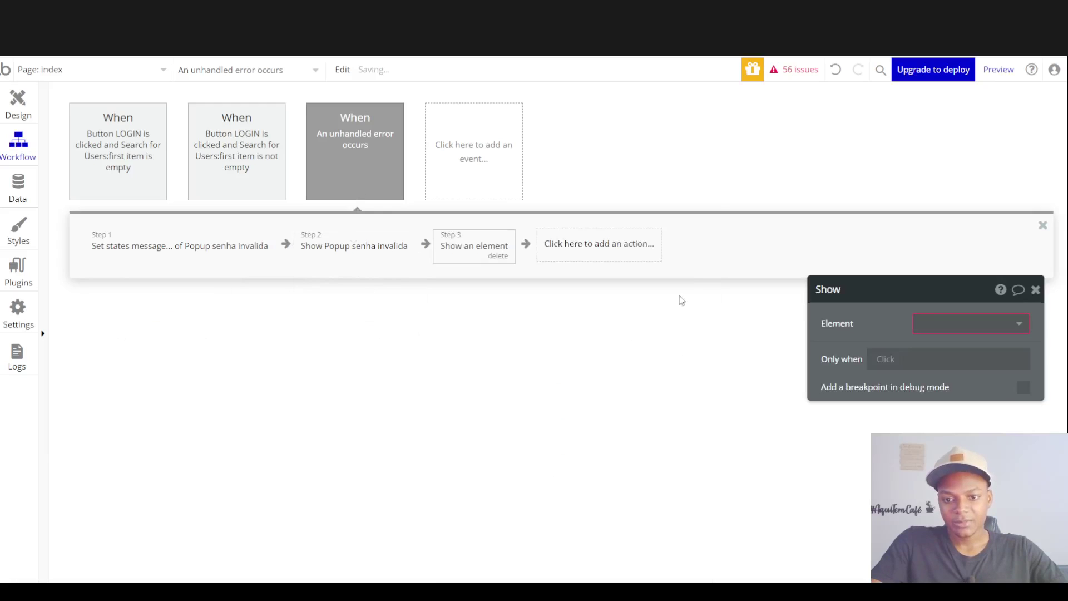
drag(892, 340, 833, 278)
click(873, 262)
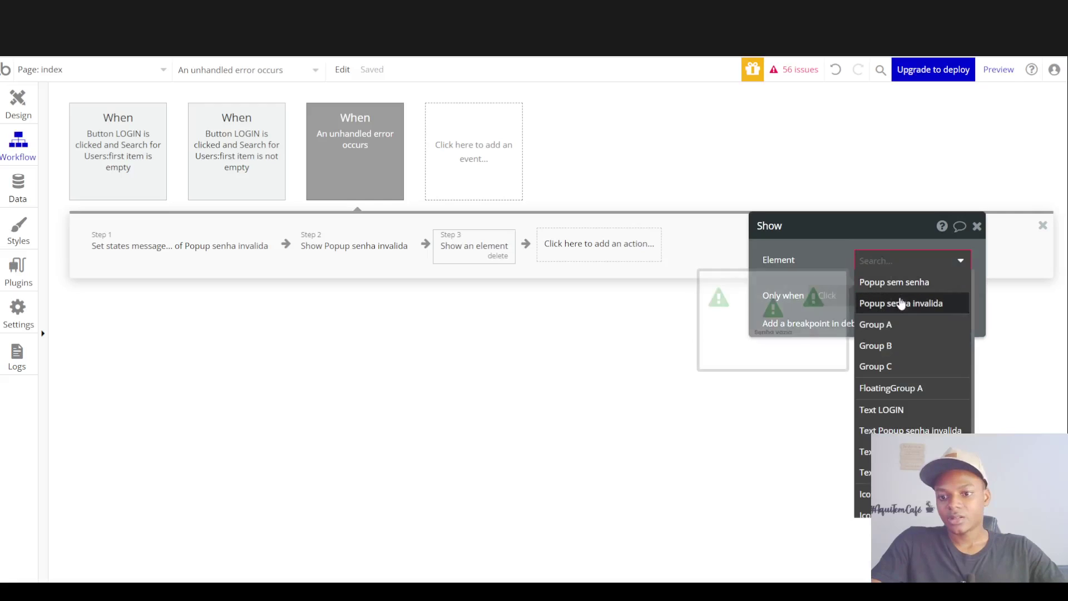
click(897, 283)
drag(820, 265, 793, 181)
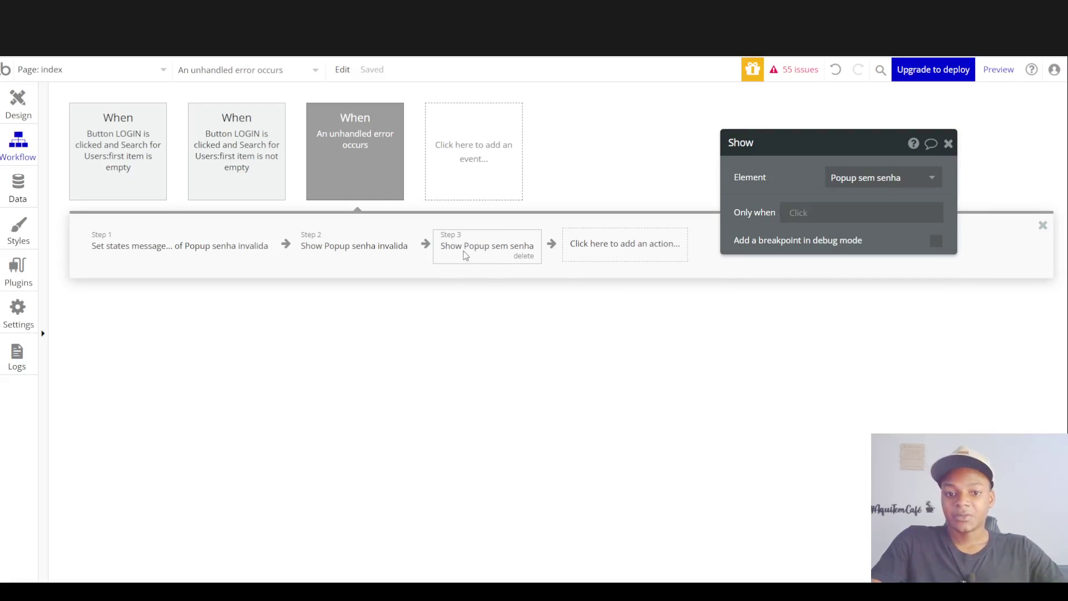
- Restrict the Show Popup sem senha action to run only when Current Workflow Error's code is NO_PASSWORD
mouse_move(466, 255)
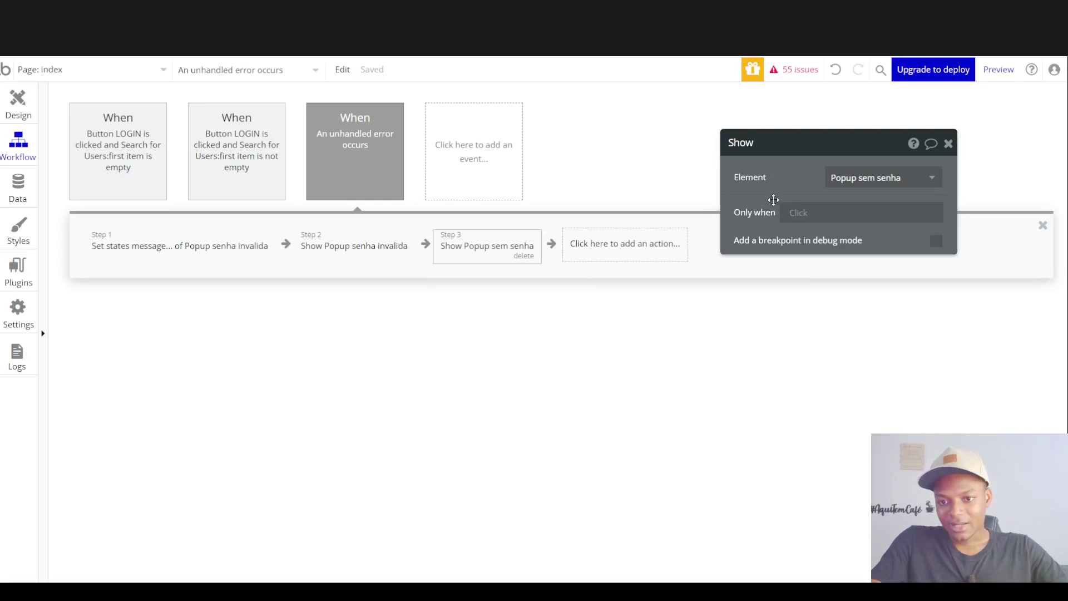
click(792, 215)
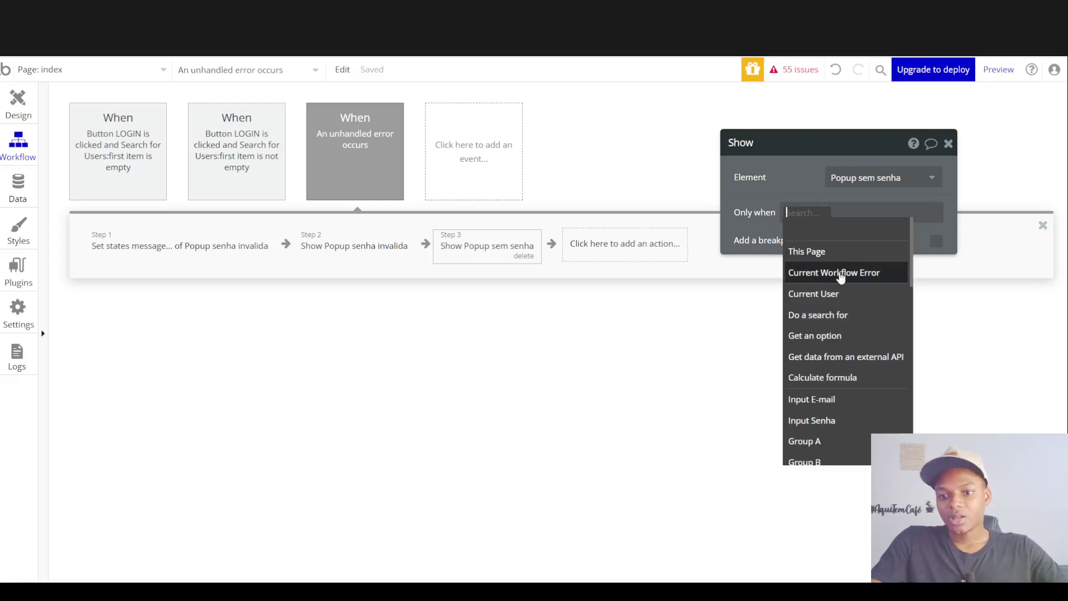
click(812, 273)
click(891, 240)
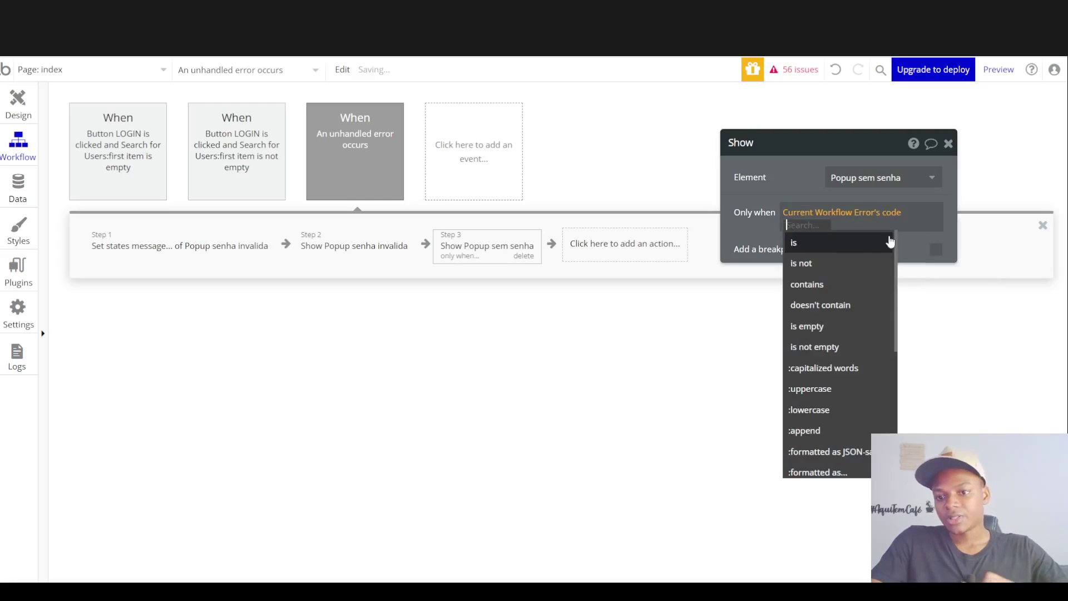
click(890, 240)
text(N)
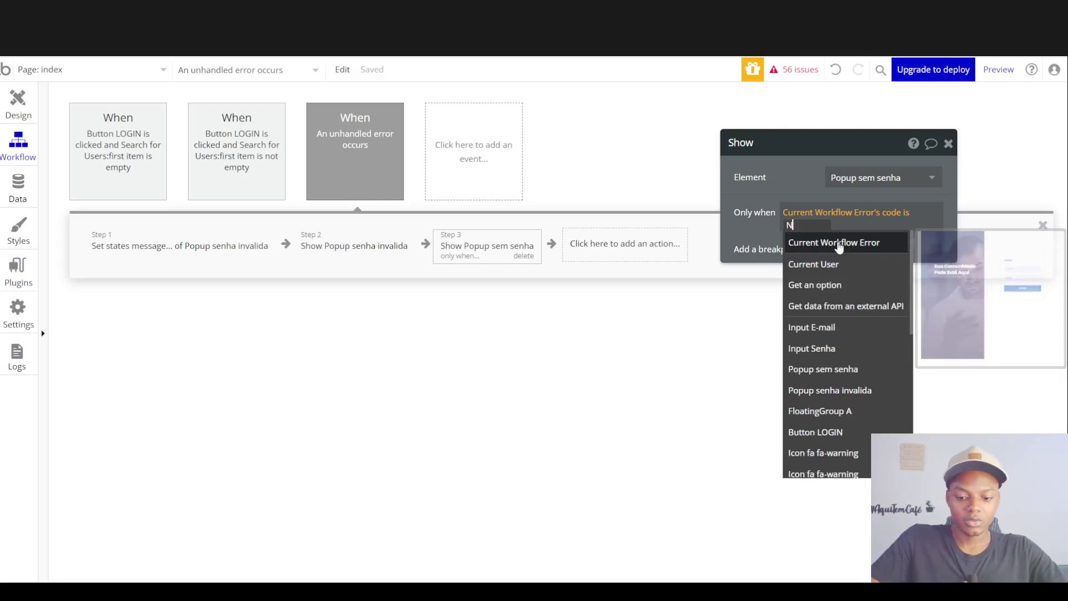
text(O-)
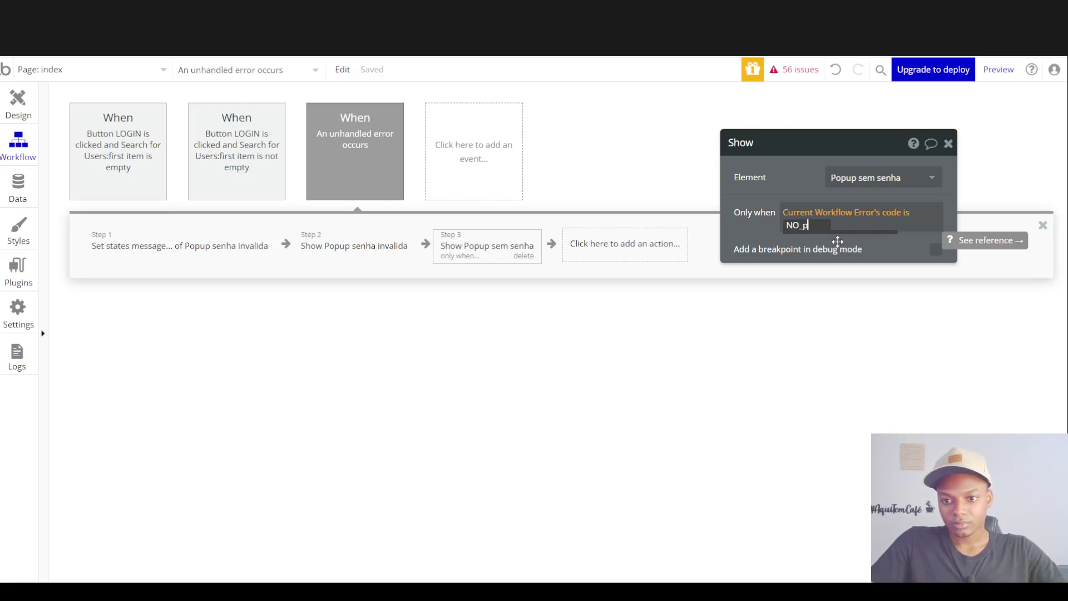
text(SSWORD)
key(Home)
key(Delete)
key(Delete)
key(Delete)
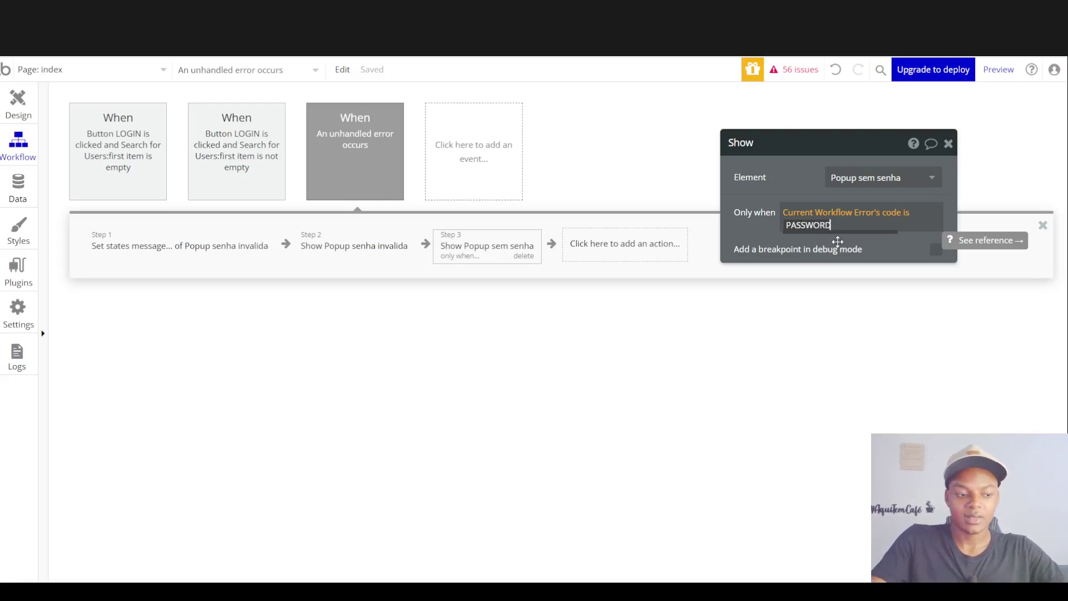
click(772, 236)
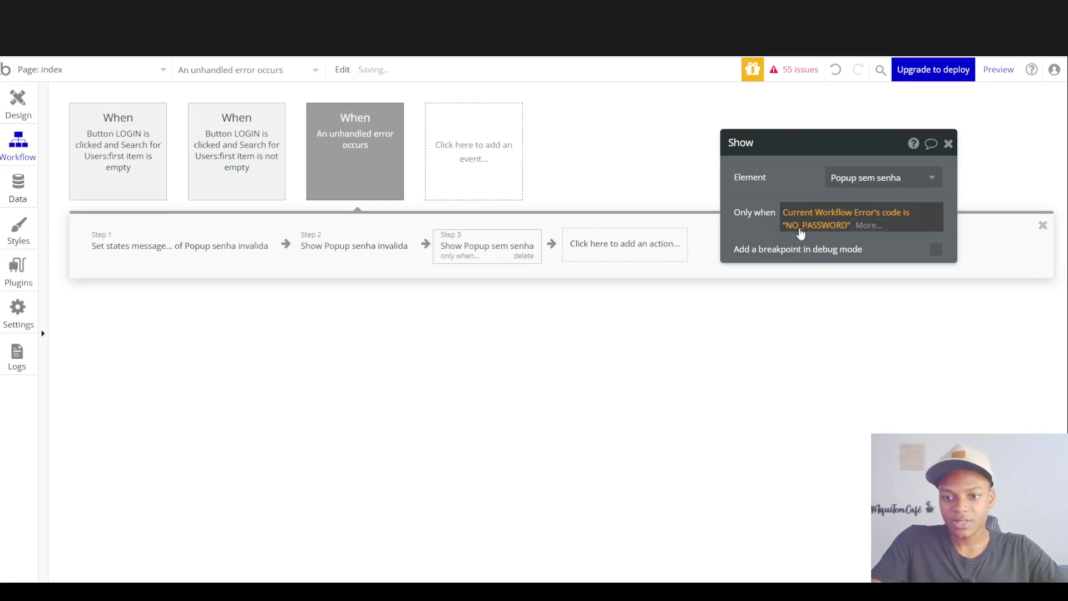
- Check the NO_PASSWORD code in the language settings and the Popup sem senha design, returning to the error workflow
click(8, 313)
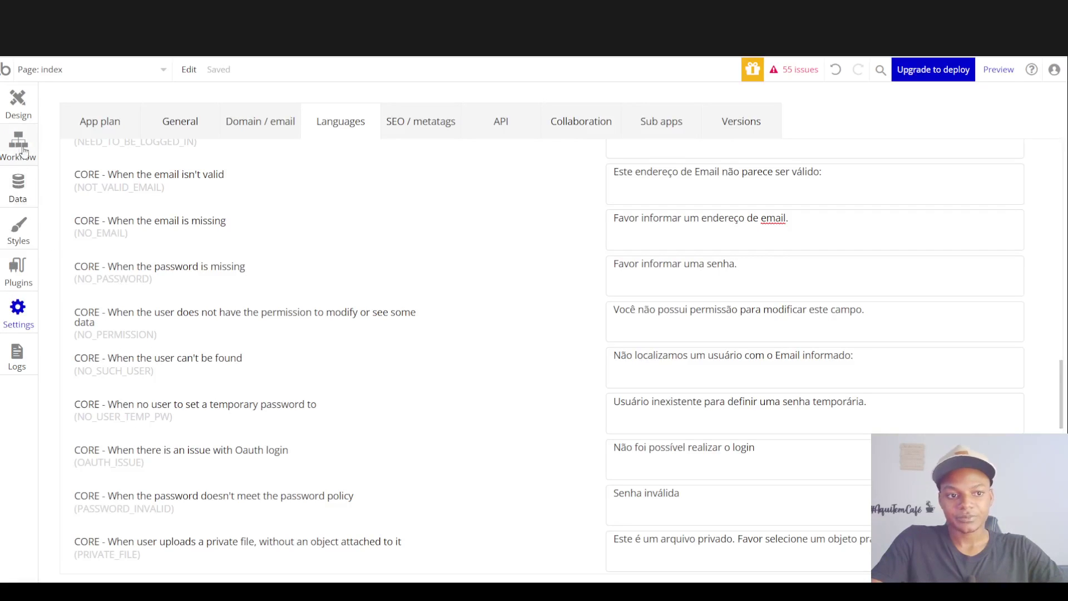
click(29, 109)
click(523, 258)
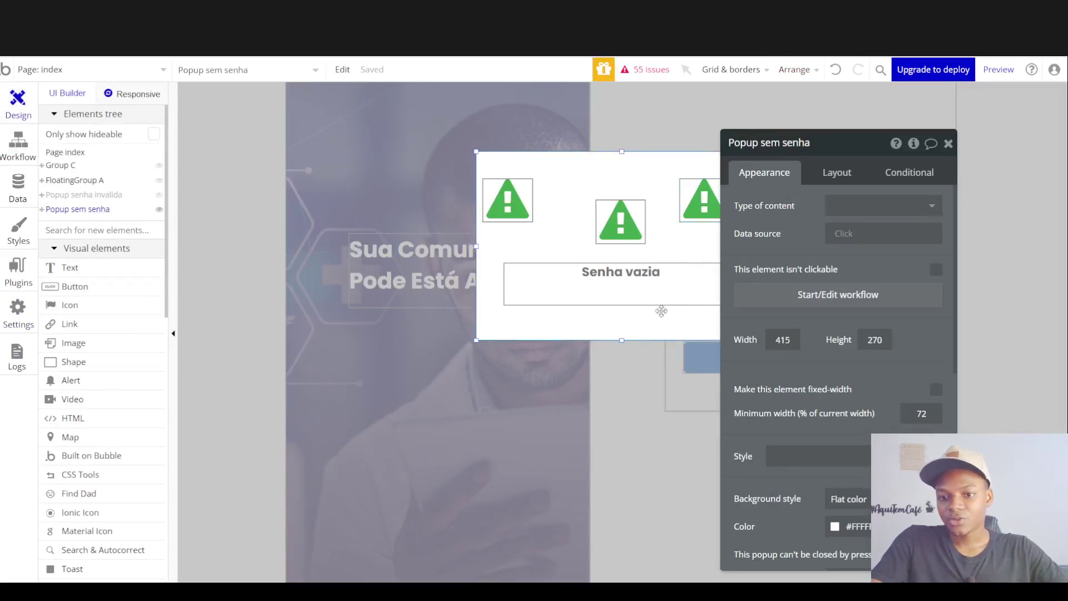
click(17, 155)
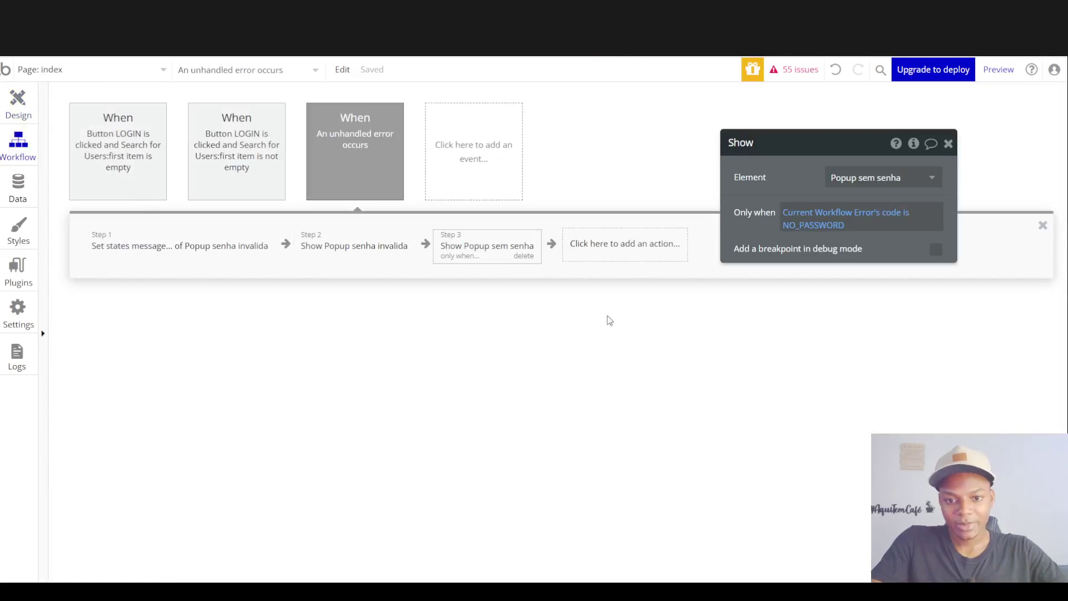
mouse_move(477, 248)
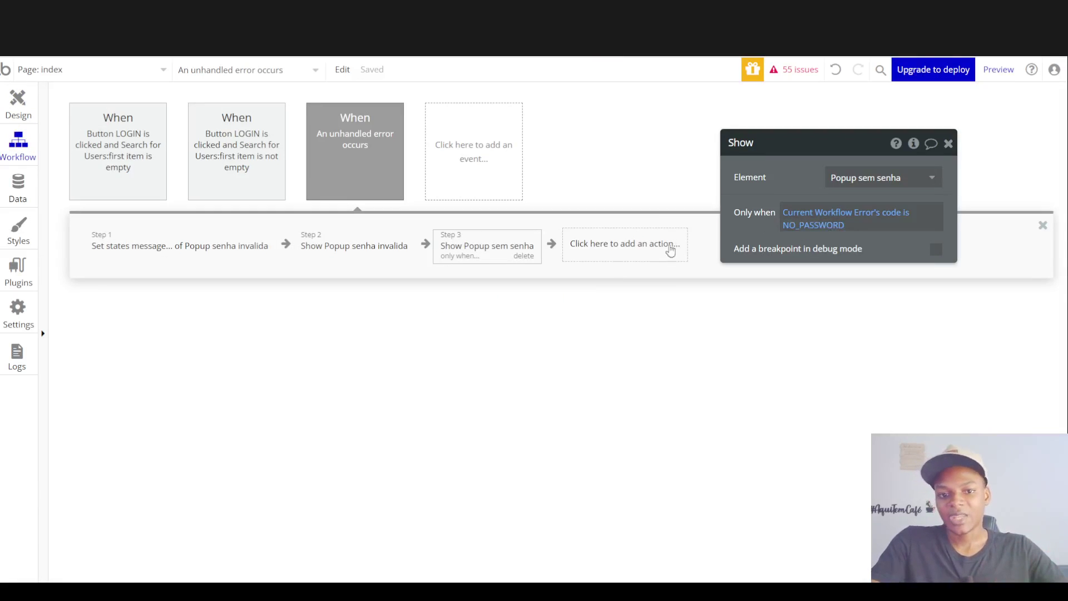
mouse_move(391, 259)
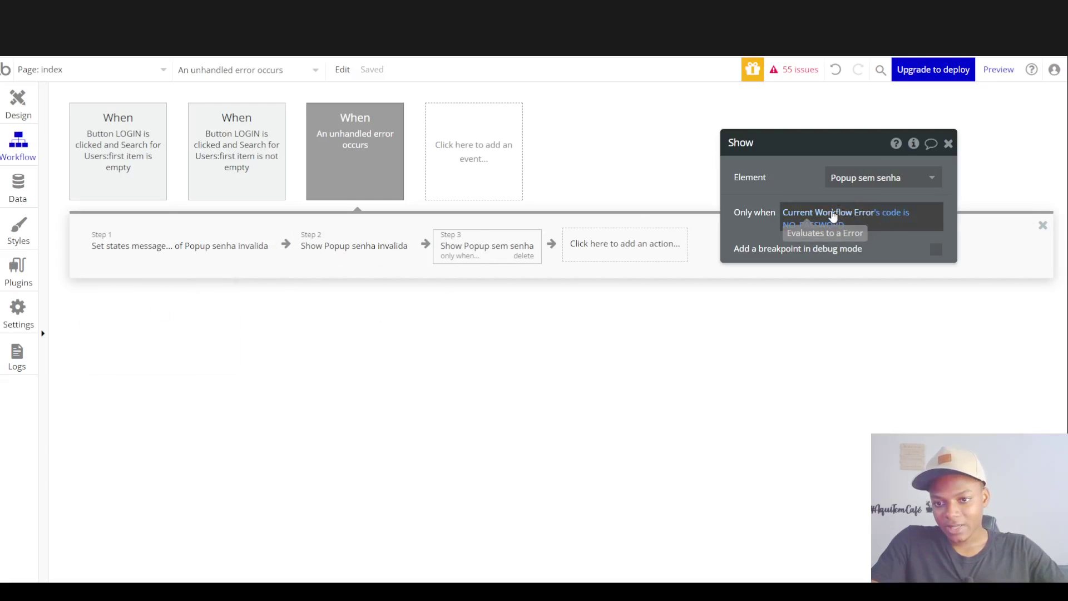
- Copy the NO_PASSWORD condition to the Show Popup senha invalida action and change its operator to "is not"
right_click(879, 216)
click(931, 172)
click(351, 255)
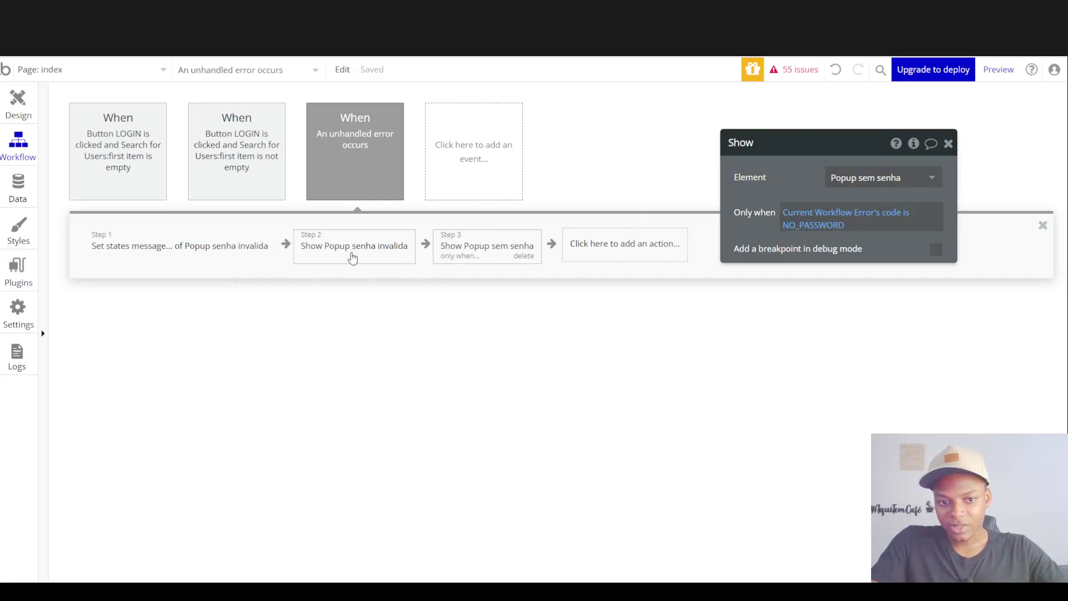
right_click(800, 215)
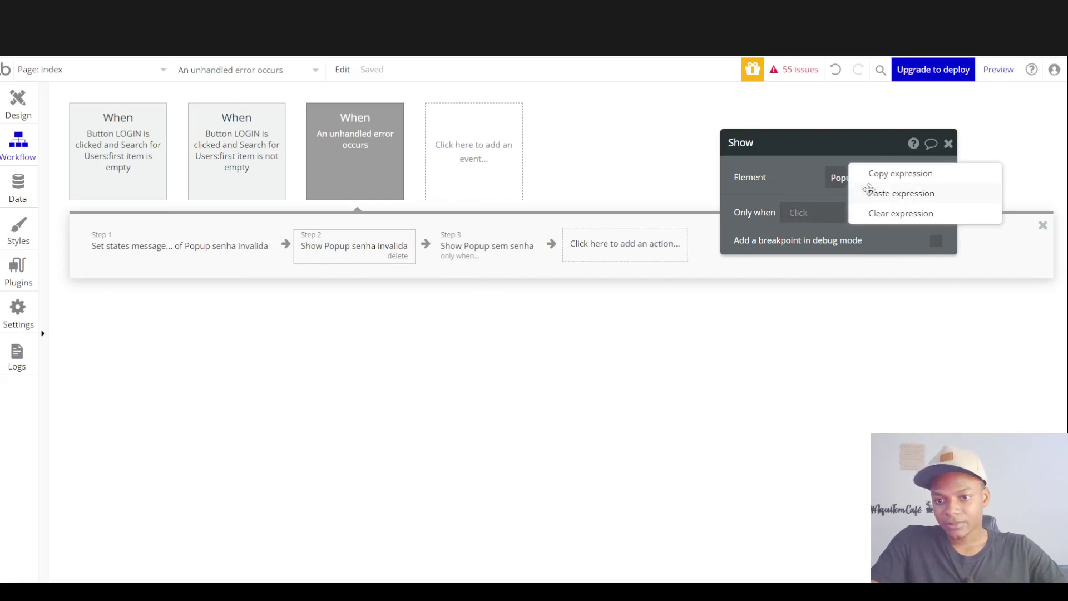
click(868, 192)
click(907, 214)
click(831, 286)
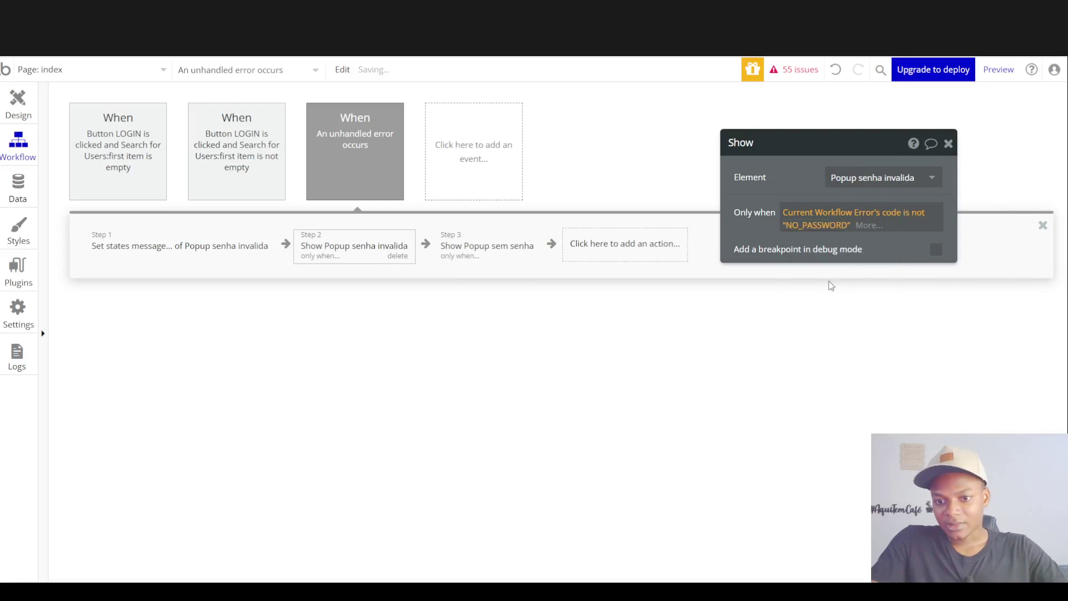
- Compare the conditions of the Show Popup senha invalida and Show Popup sem senha actions
click(346, 254)
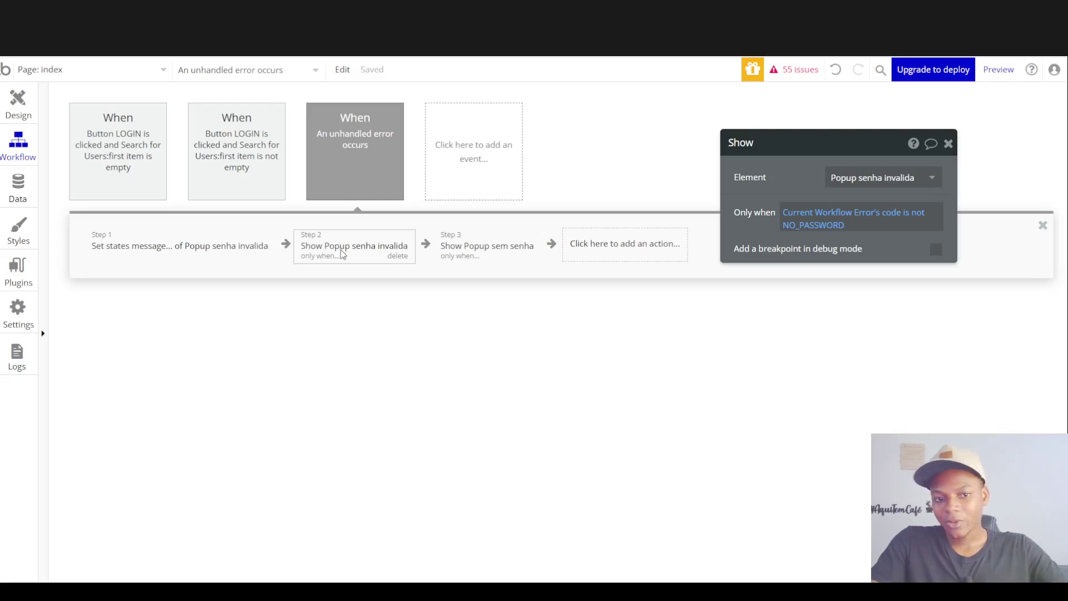
click(480, 253)
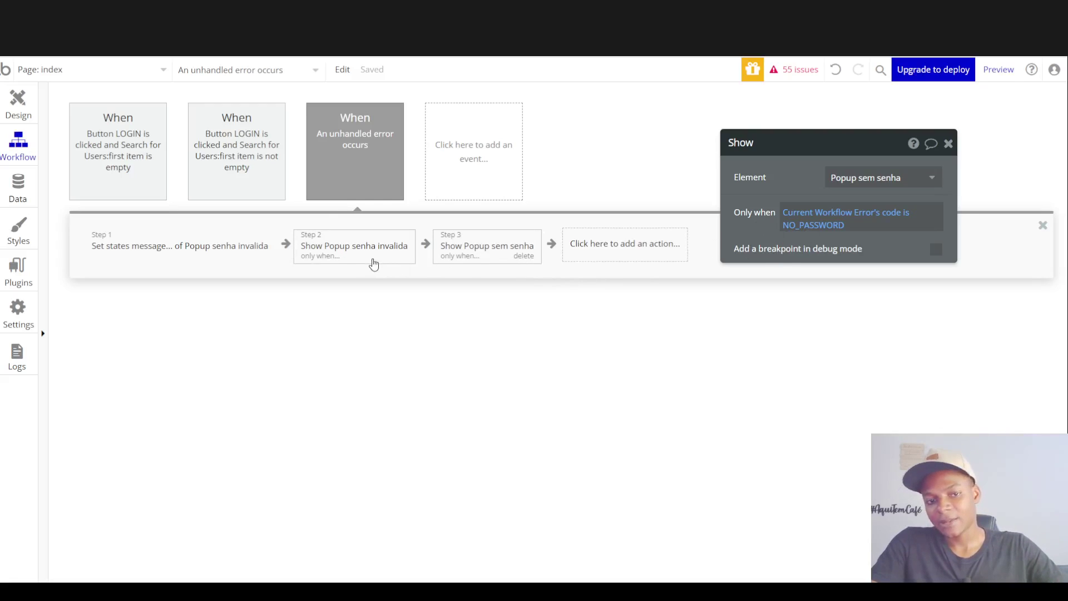
click(330, 263)
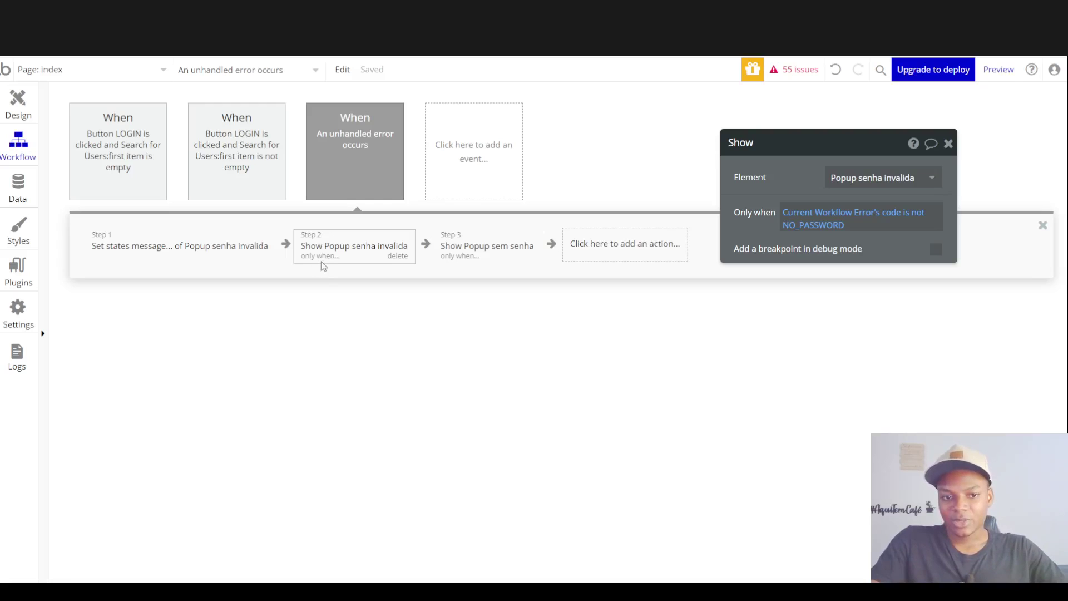
click(464, 255)
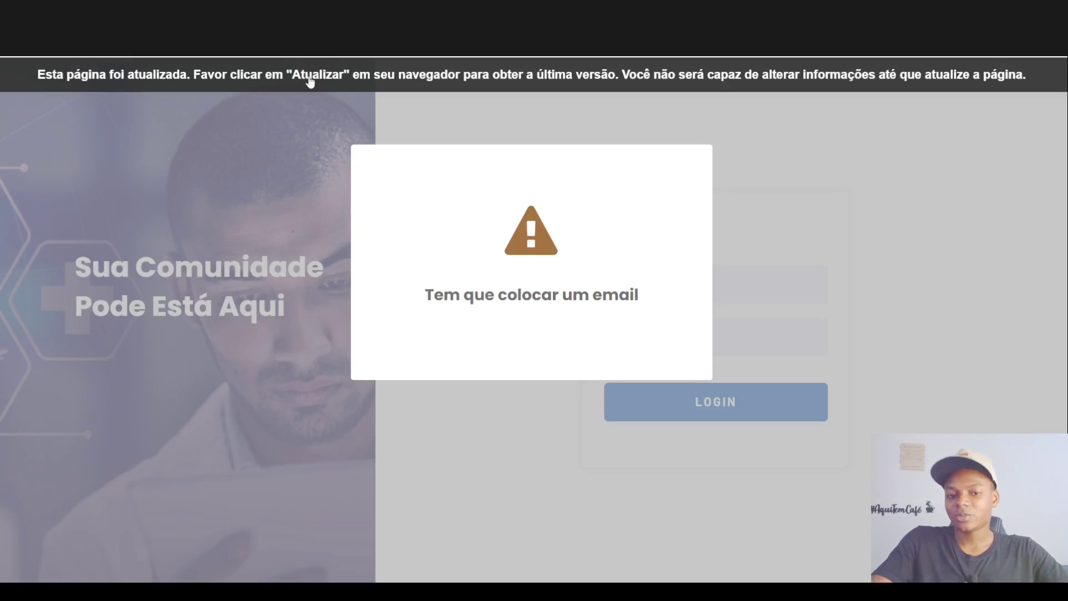
- Reload the login page preview and recheck the core error messages in the editor's language settings
key(F5)
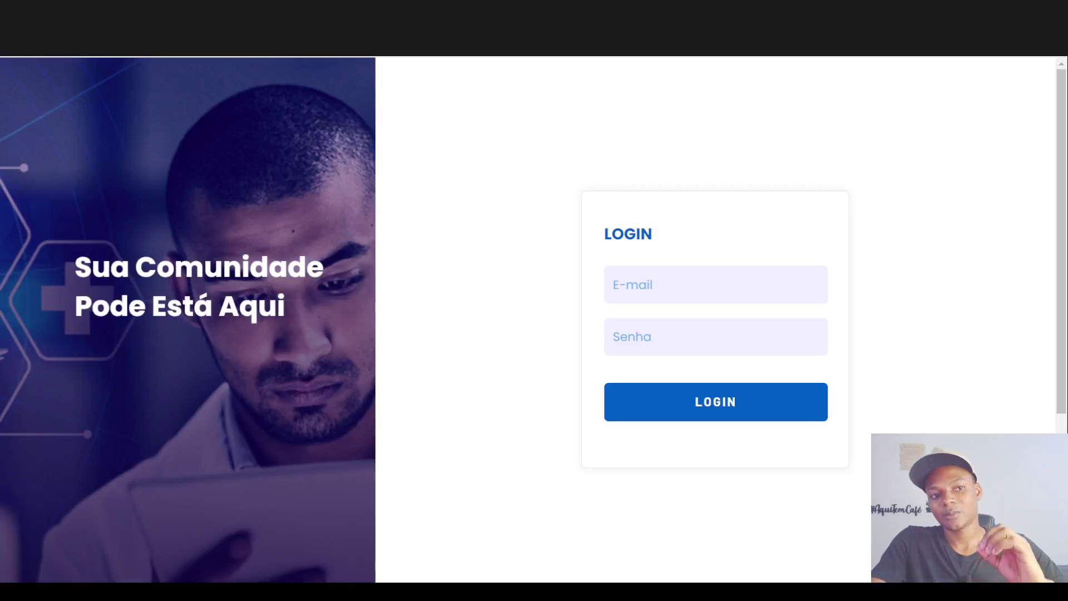
key(ctrl+Tab)
click(17, 315)
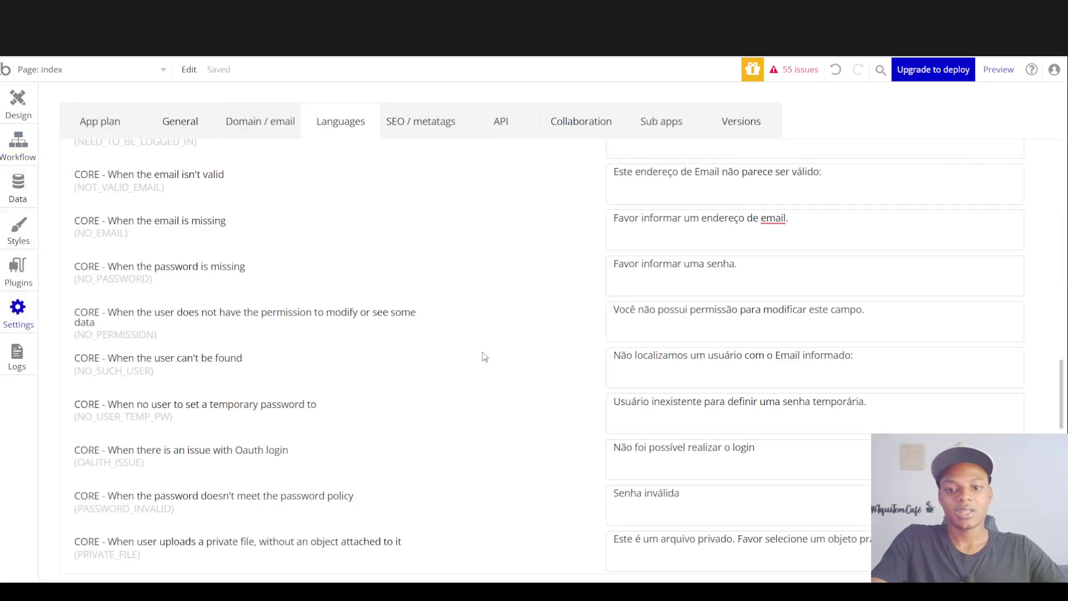
scroll(164, 359, down, 3)
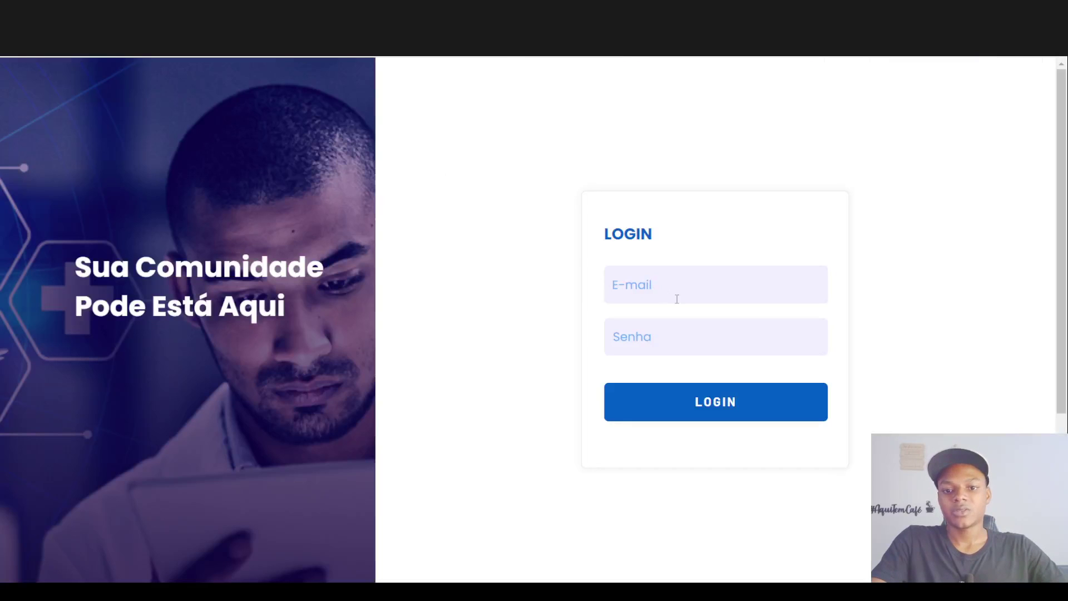
- Test the previewed login form by submitting it empty, and dismiss the resulting error popup
click(679, 403)
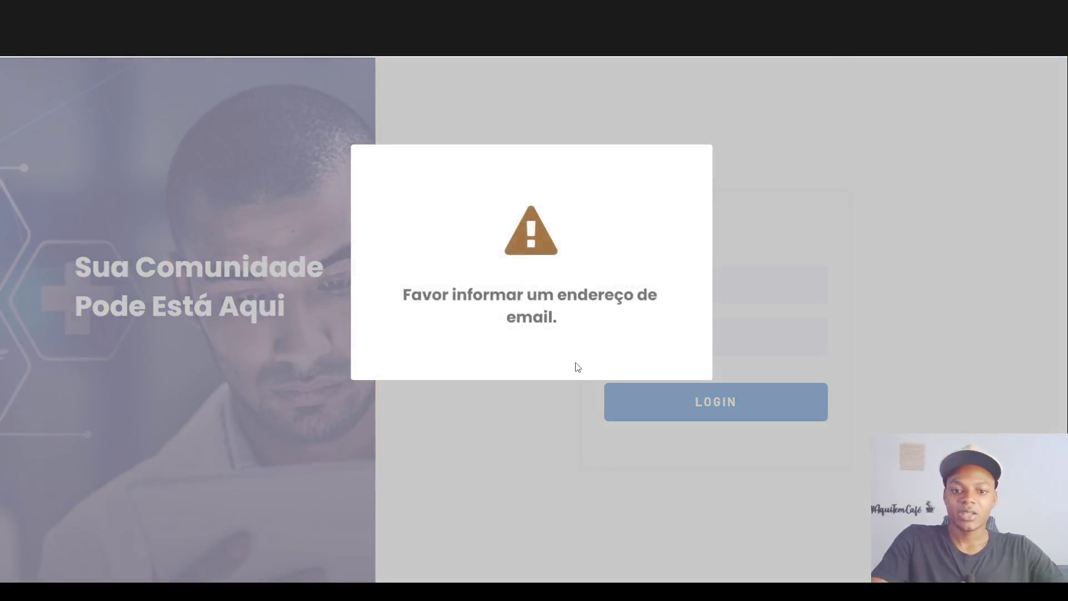
drag(456, 295, 403, 295)
click(770, 316)
- Fill in the login form's e-mail and submit it with the password field empty
click(705, 287)
key(ctrl+v)
click(705, 405)
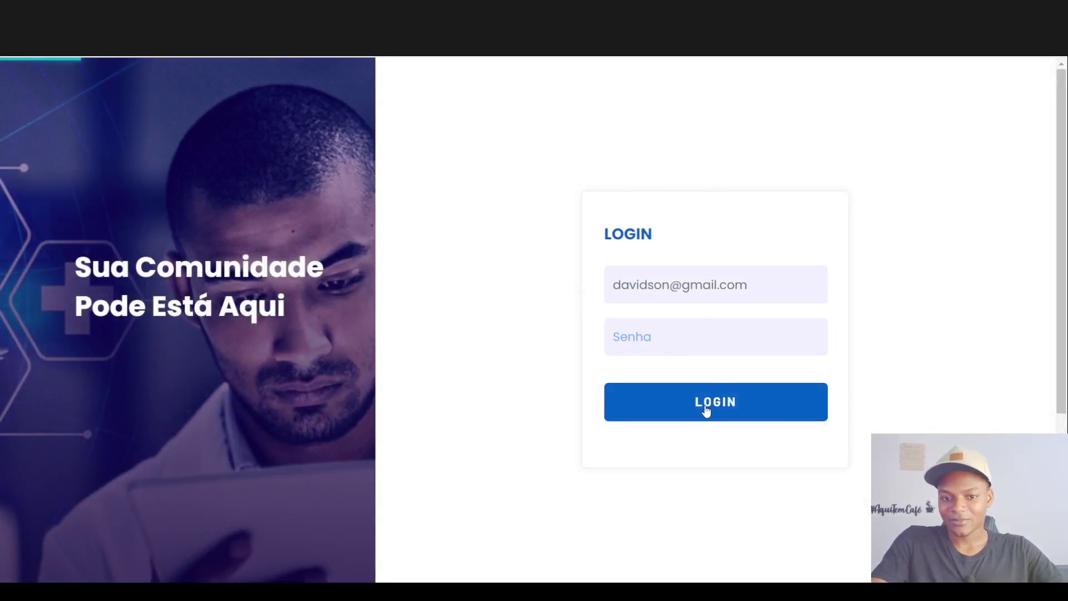